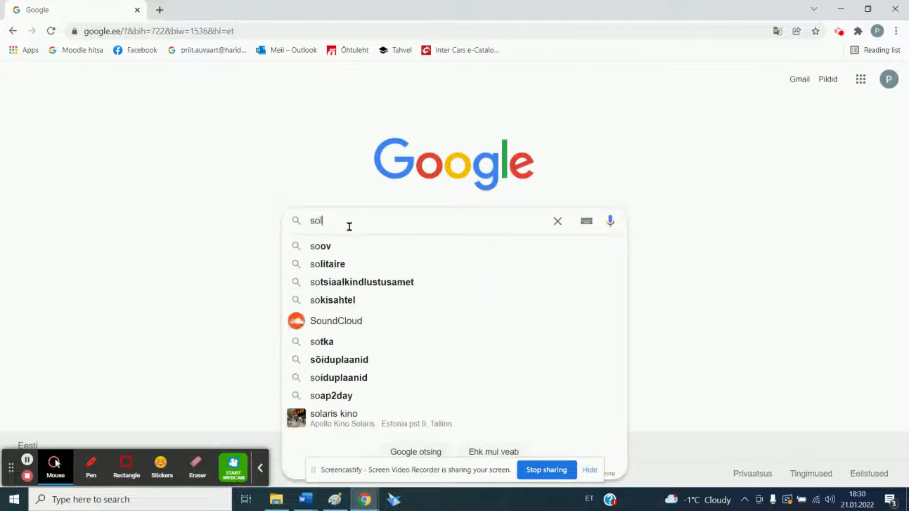
Search the web for "solid edge" and review the System Requirements page on the Siemens Solid Edge site.
key(Return)
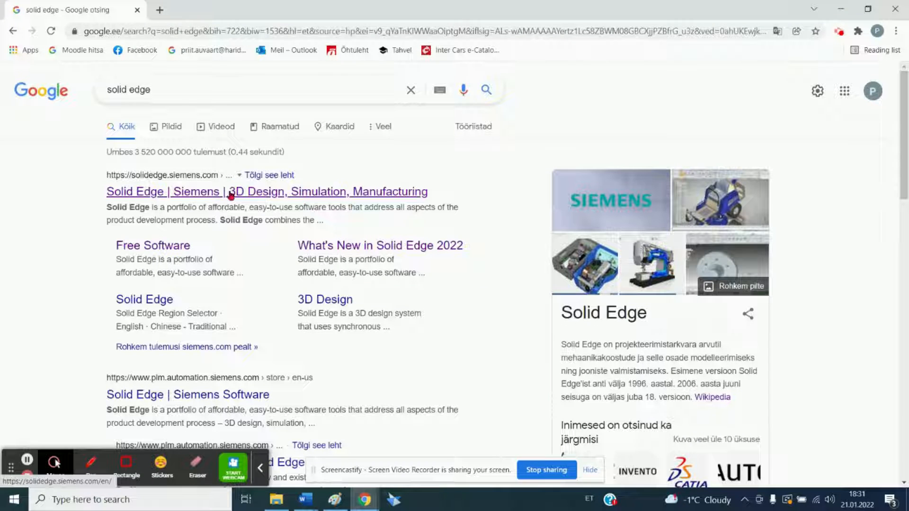
click(157, 195)
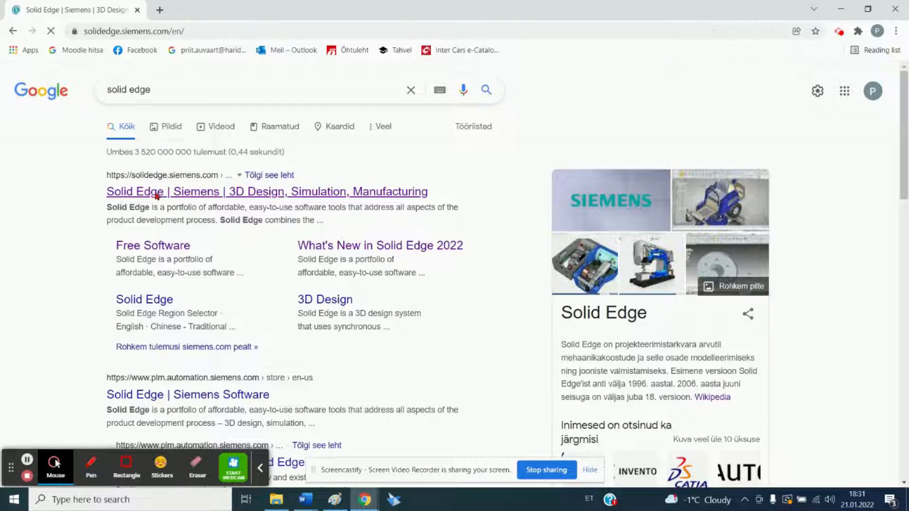
click(325, 105)
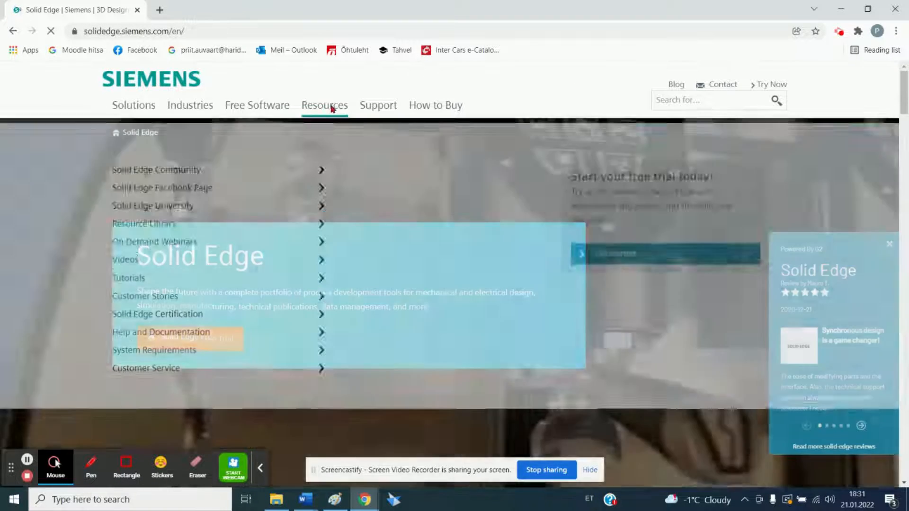
click(187, 345)
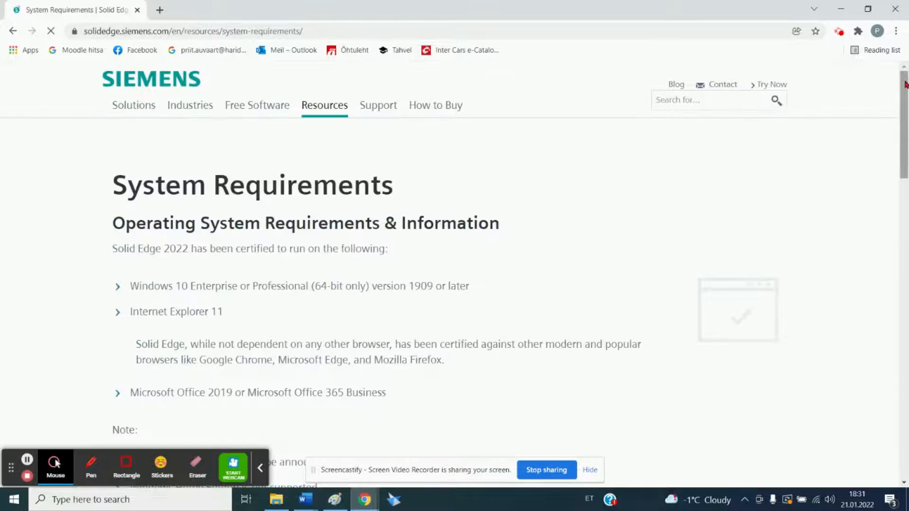
drag(904, 82, 904, 109)
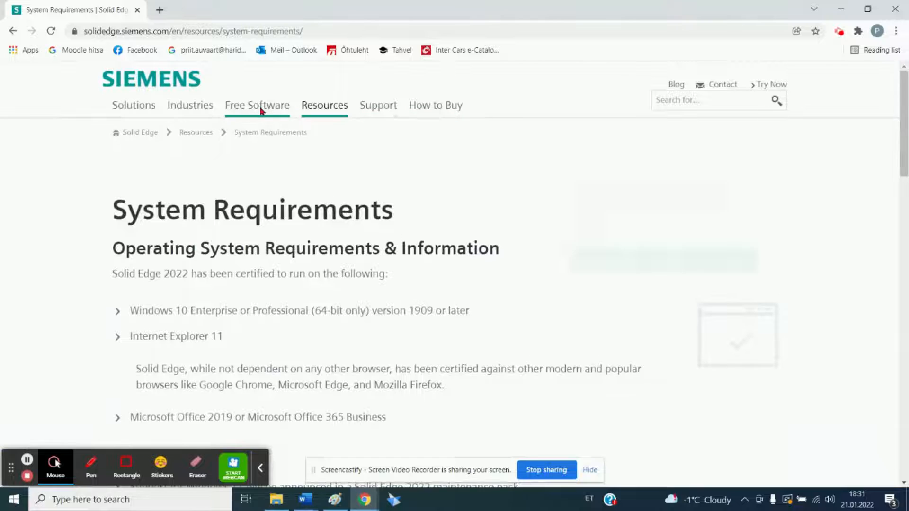
Open the free Solid Edge for Students page and look over its download form.
mouse_move(259, 110)
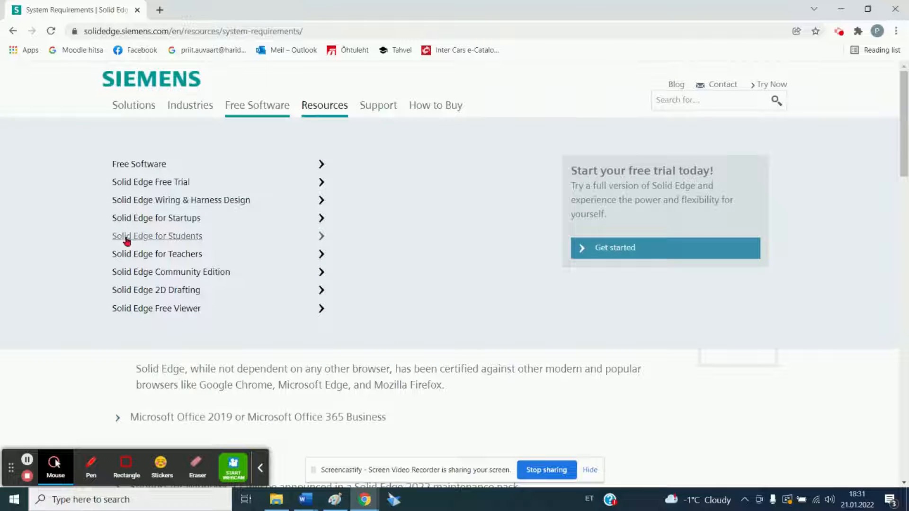
click(150, 239)
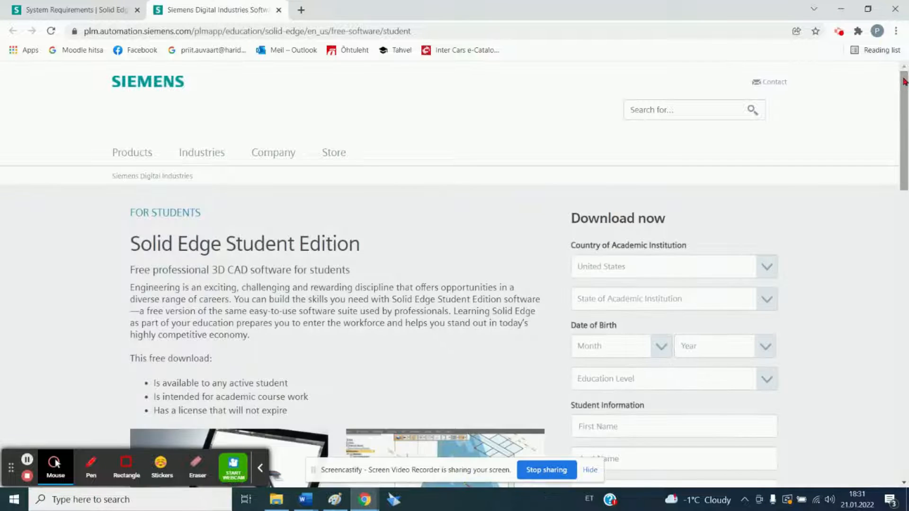
mouse_move(904, 81)
mouse_down()
mouse_move(906, 370)
mouse_move(900, 79)
mouse_up()
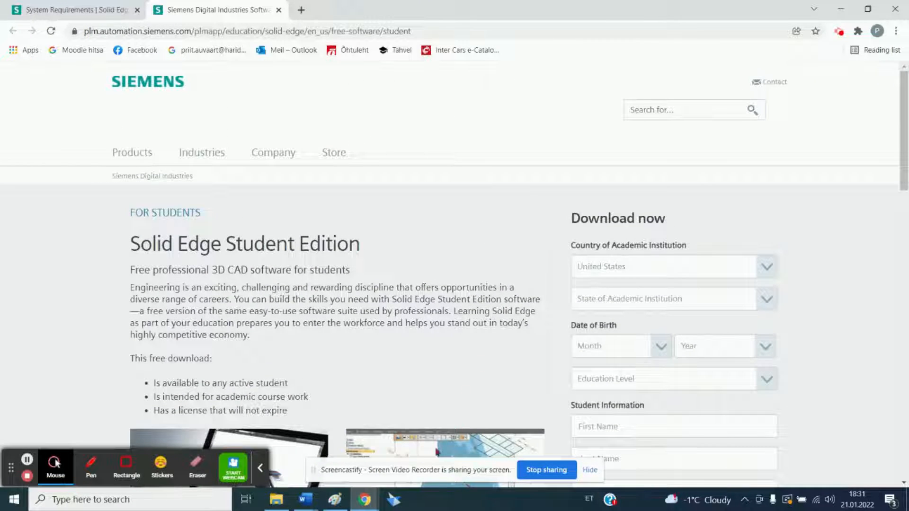
Switch to Solid Edge 2022 and create a new part document.
click(392, 504)
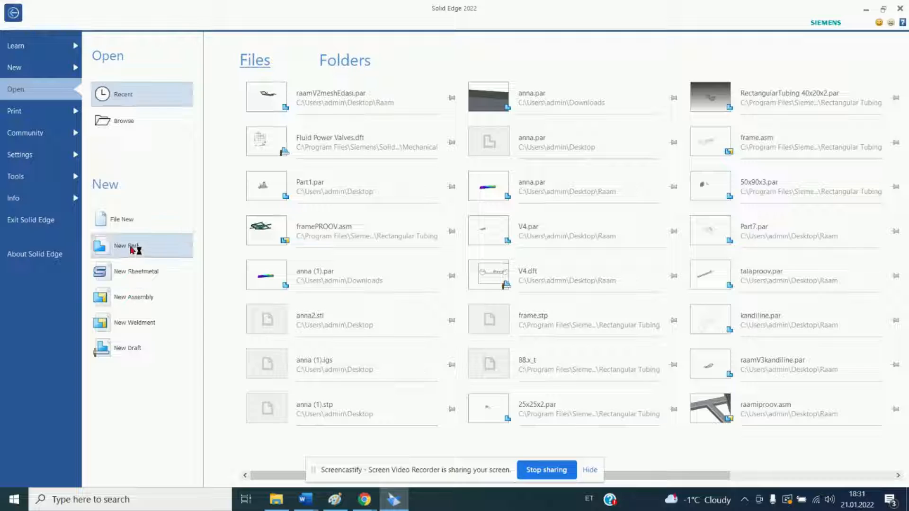
click(131, 246)
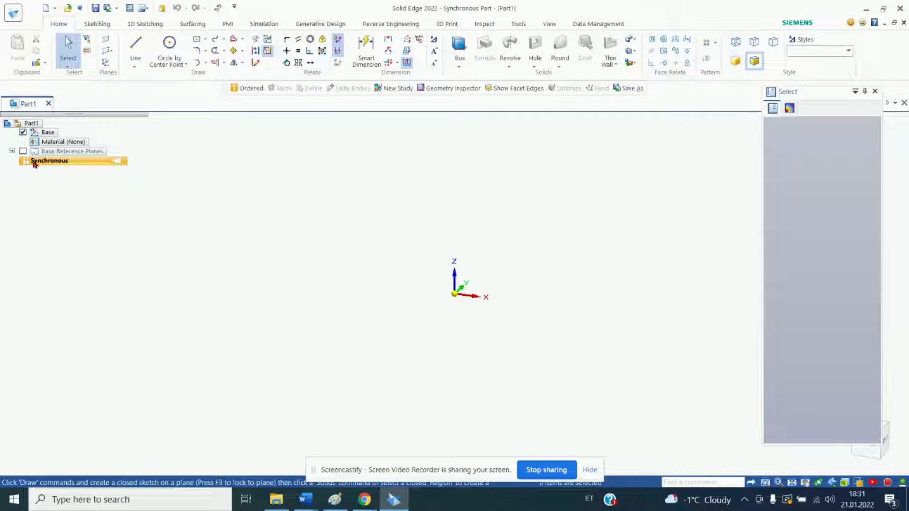
Transition the part from Synchronous to Ordered modeling and show the base reference planes.
right_click(94, 165)
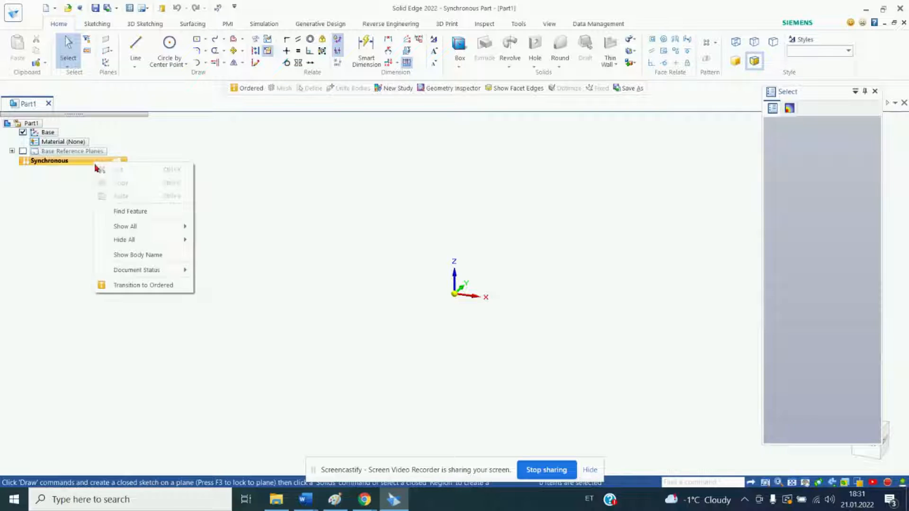
click(143, 285)
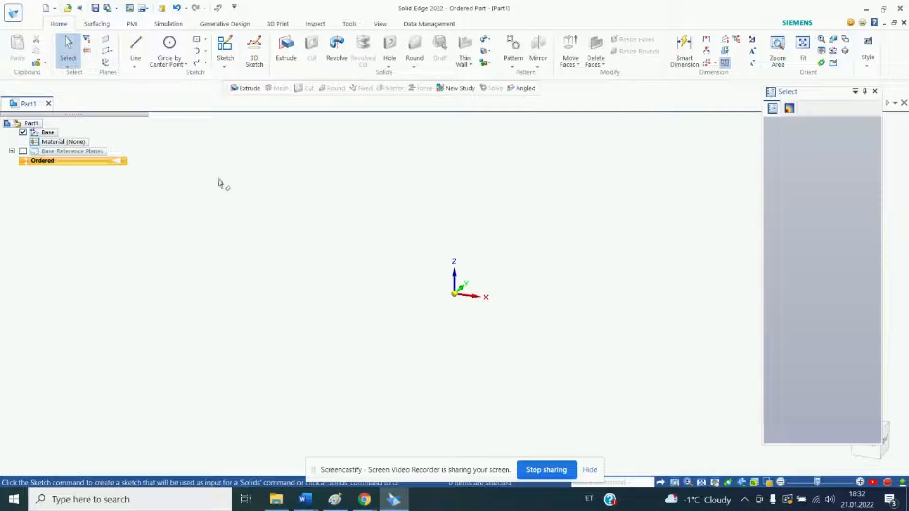
click(23, 151)
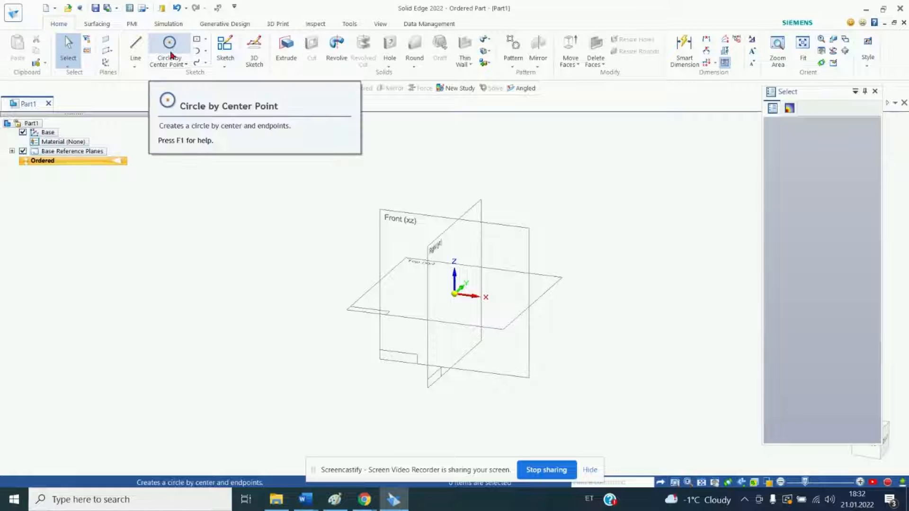
Start an Extrude on the Top (xy) plane and sketch an upright center rectangle 90 mm wide and 110 mm high beside the origin.
click(286, 48)
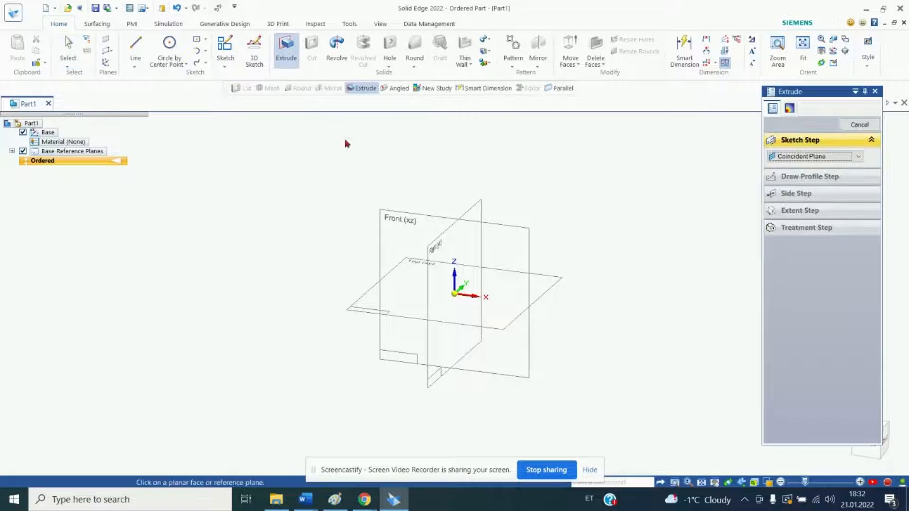
click(373, 303)
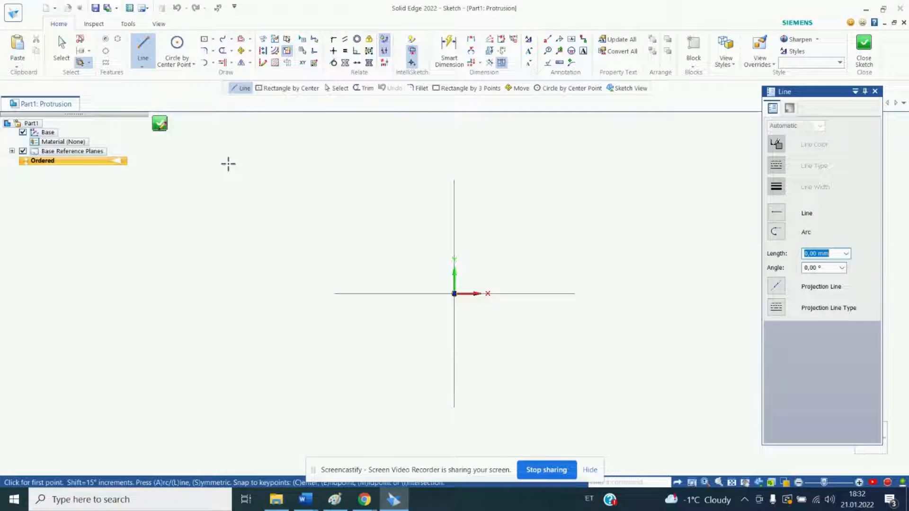
click(204, 39)
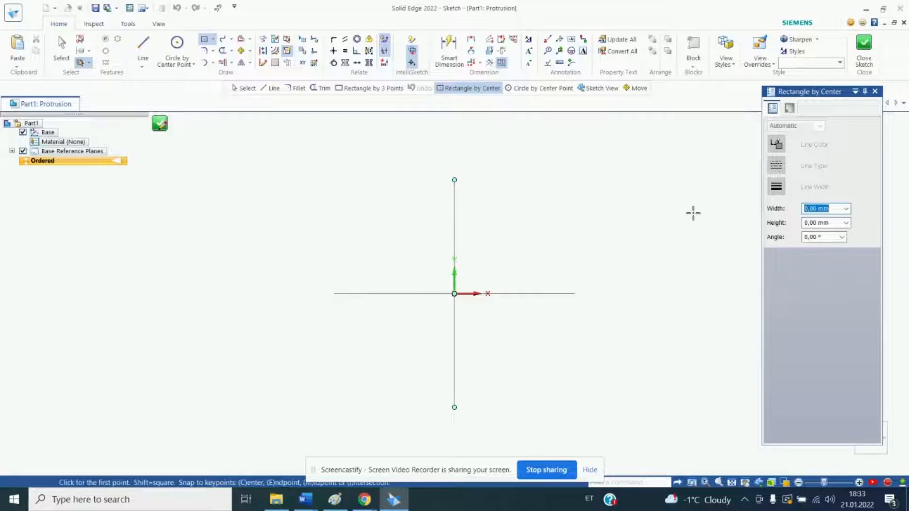
key(Tab)
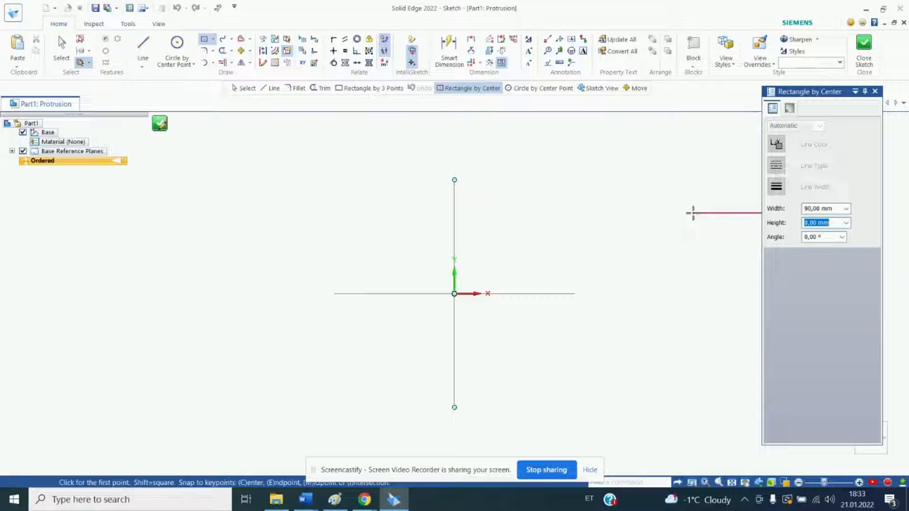
key(Tab)
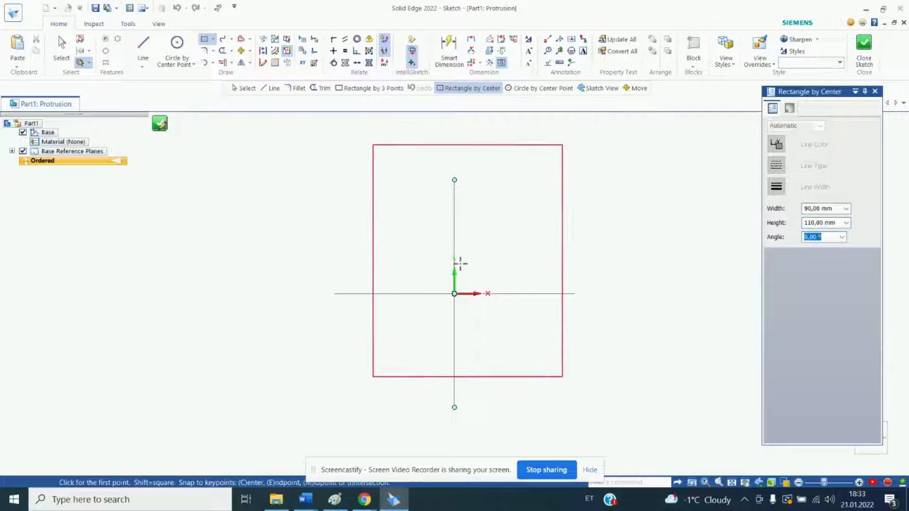
click(293, 267)
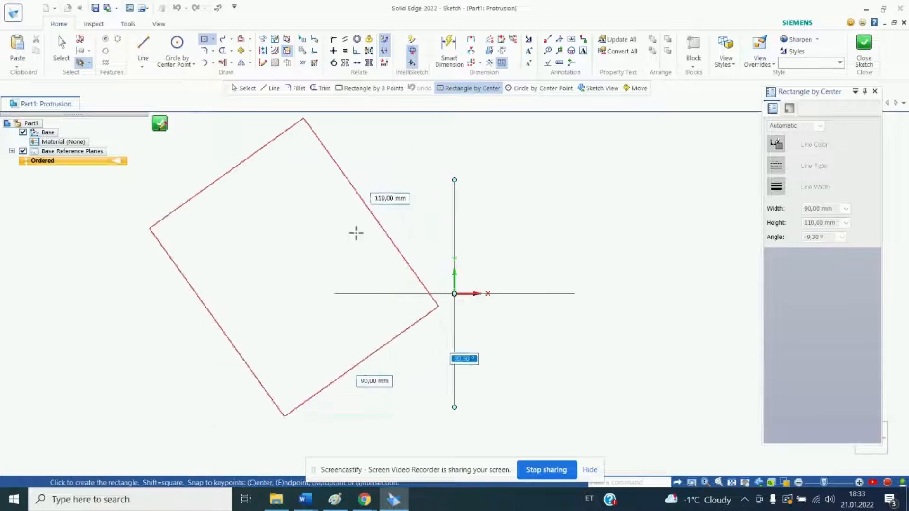
click(408, 265)
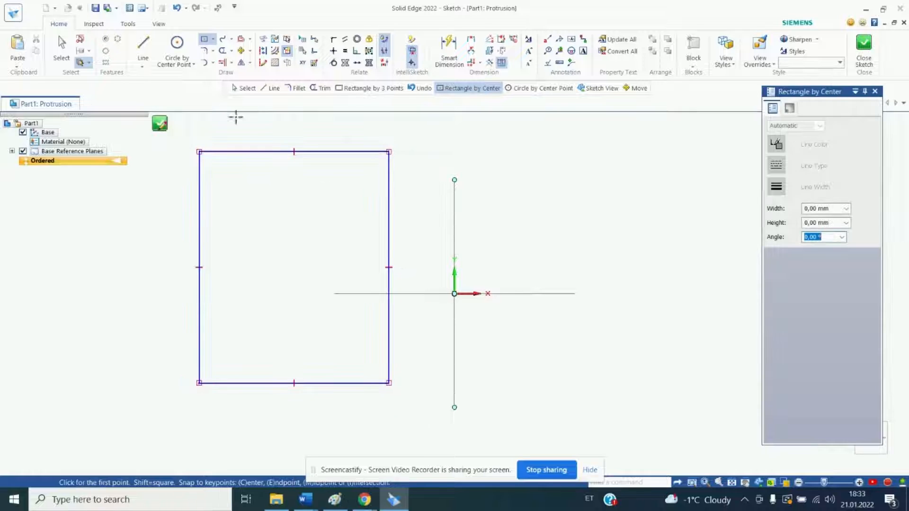
Draw a horizontal line about 35 mm long from the rectangle's left edge and a vertical line down to its bottom edge, enclosing the lower-left corner.
click(143, 45)
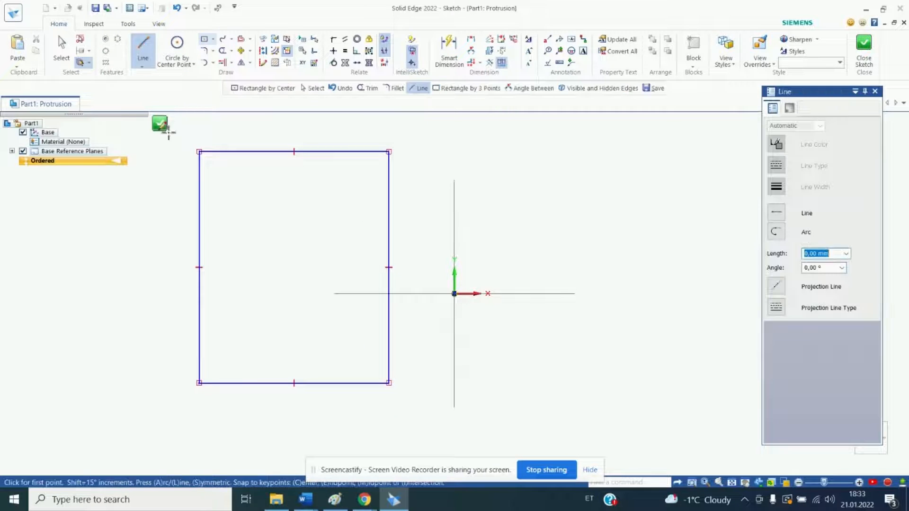
click(198, 312)
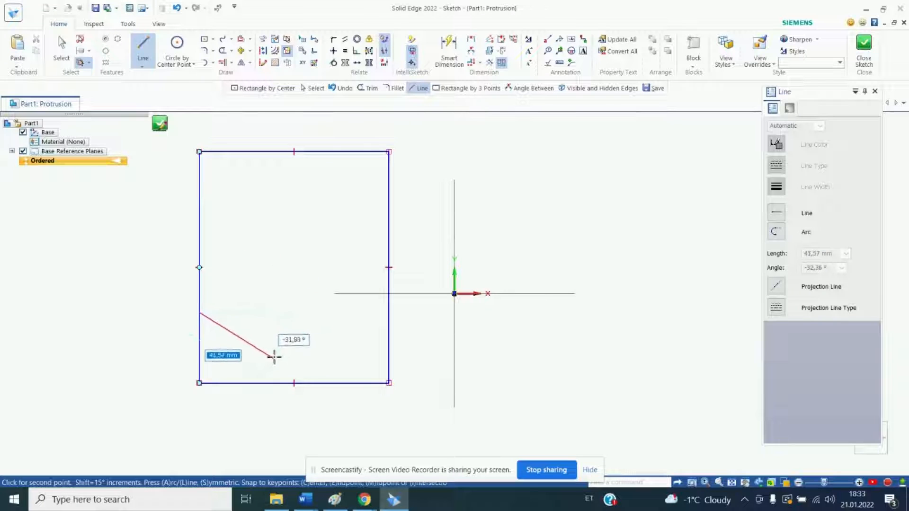
click(273, 312)
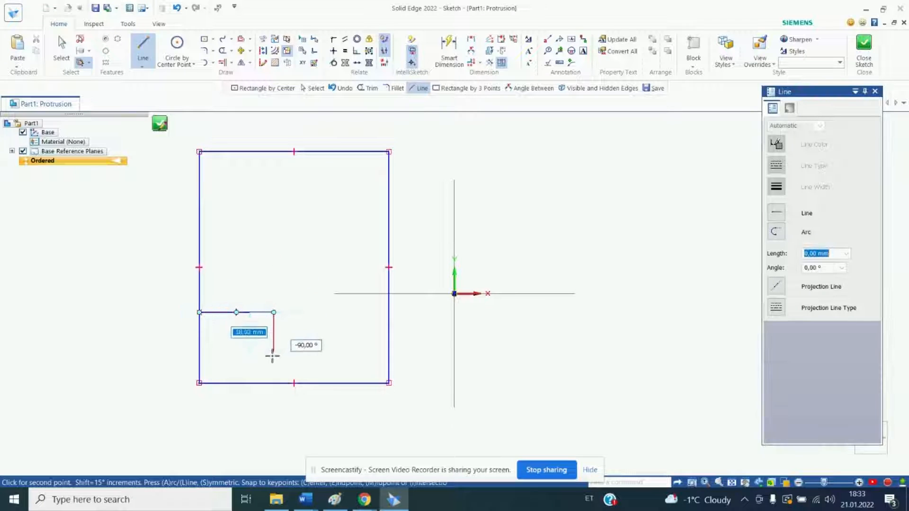
click(273, 383)
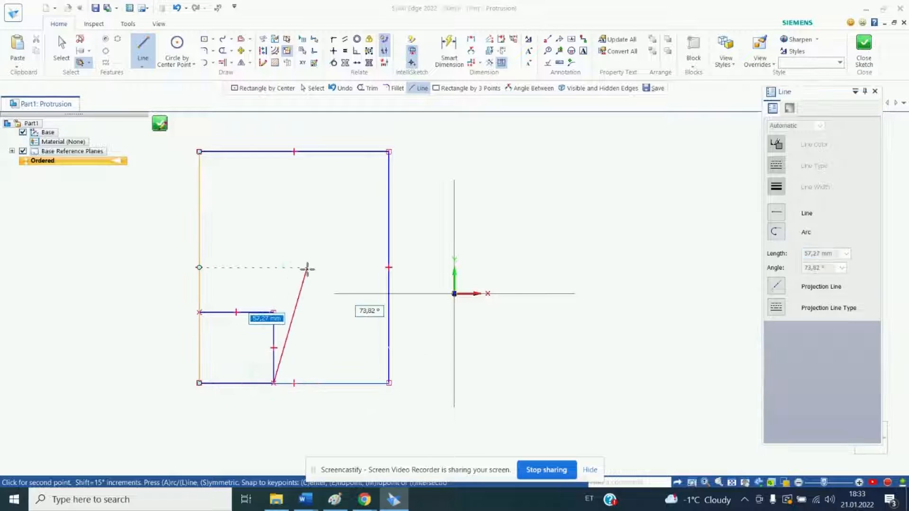
right_click(306, 268)
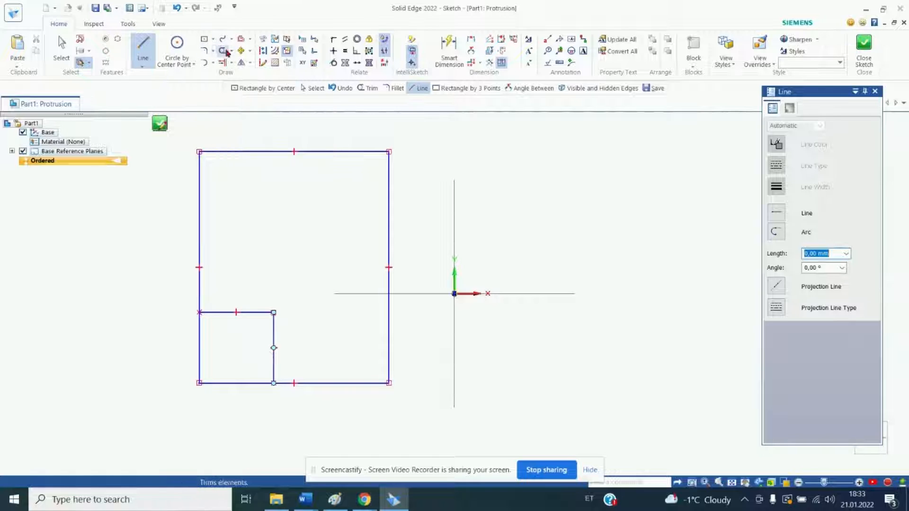
Trim the outer left and bottom rectangle segments at the lower-left corner to form a notch.
click(223, 50)
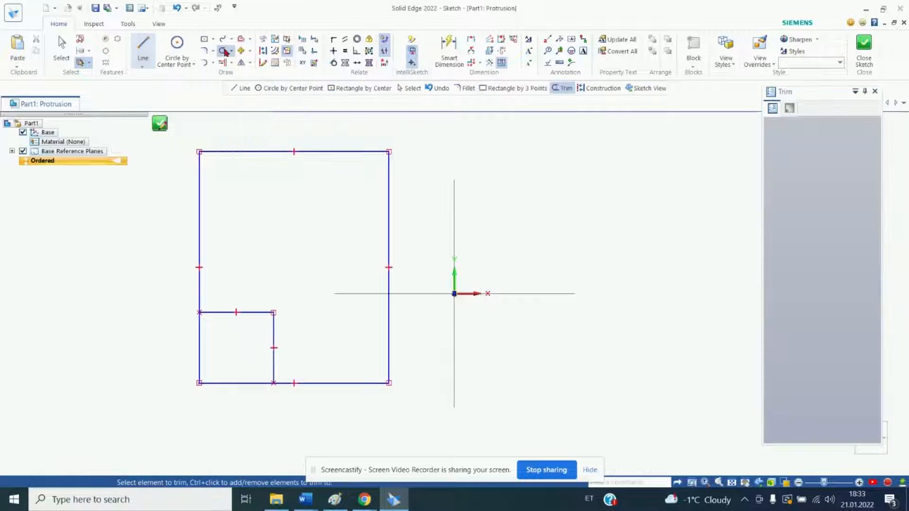
click(199, 324)
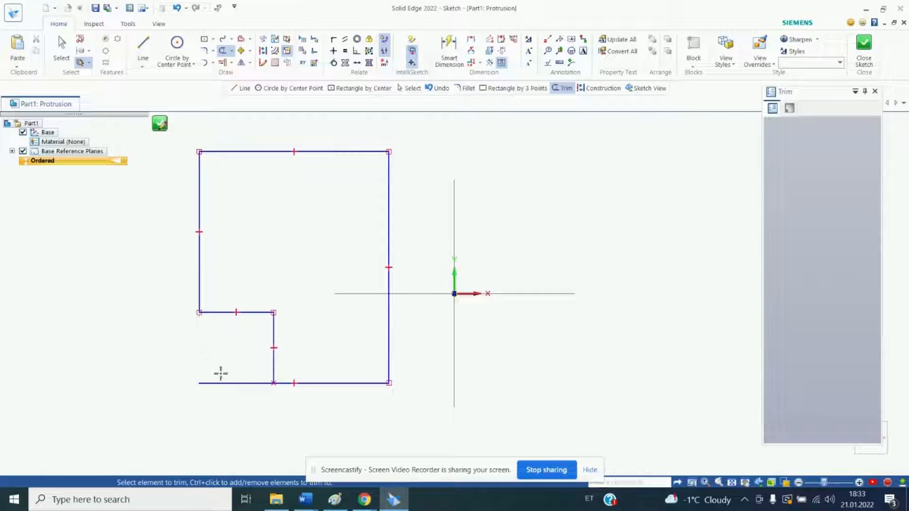
click(222, 383)
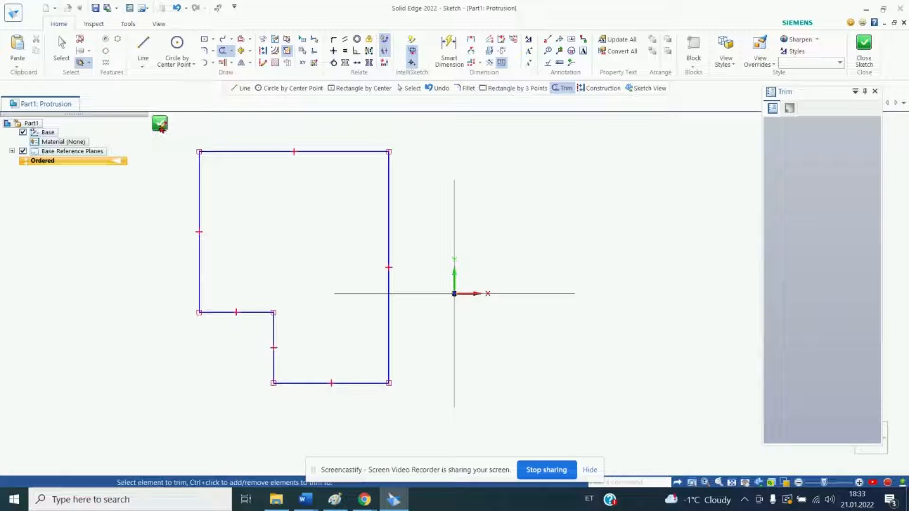
Close the notched profile sketch and extrude it 10 mm upward as a one-sided finite extent.
click(160, 124)
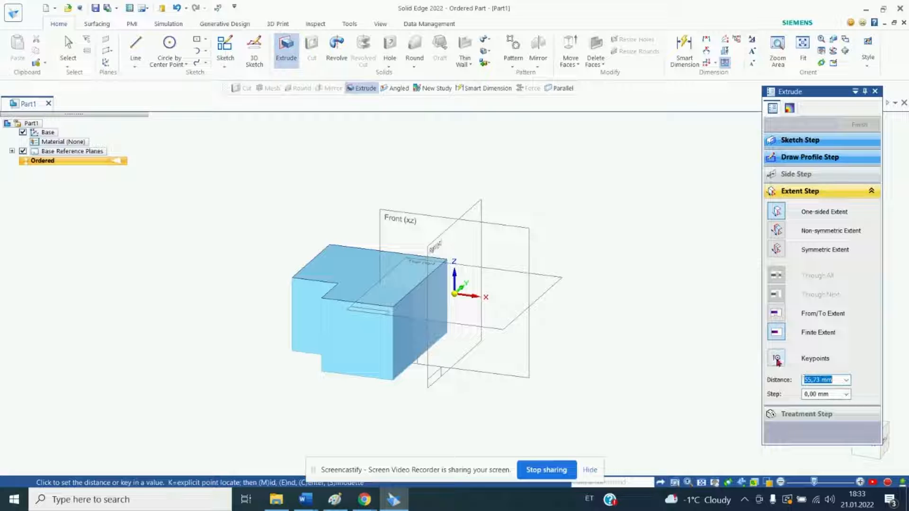
text(10)
key(Tab)
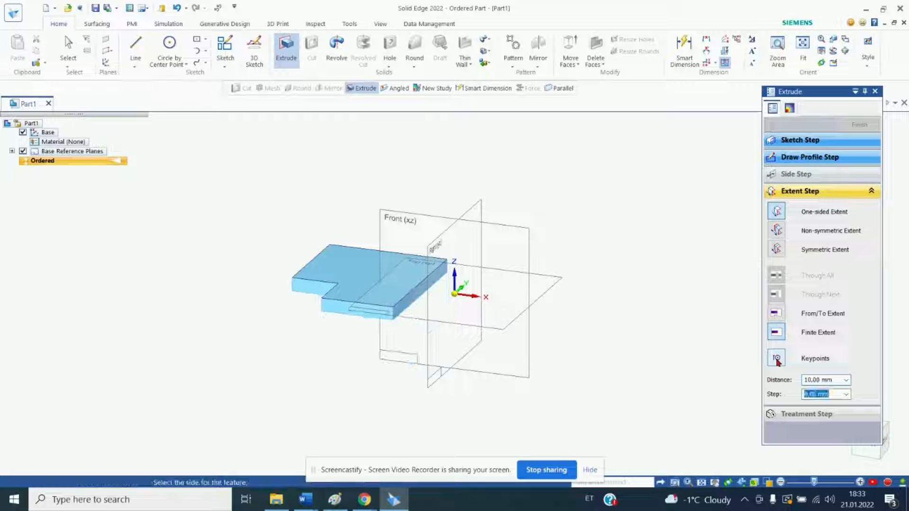
click(482, 229)
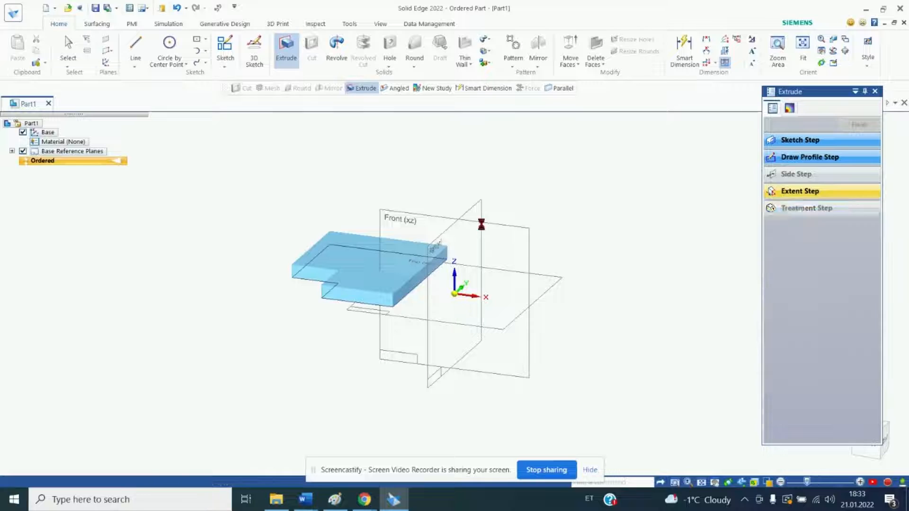
right_click(430, 171)
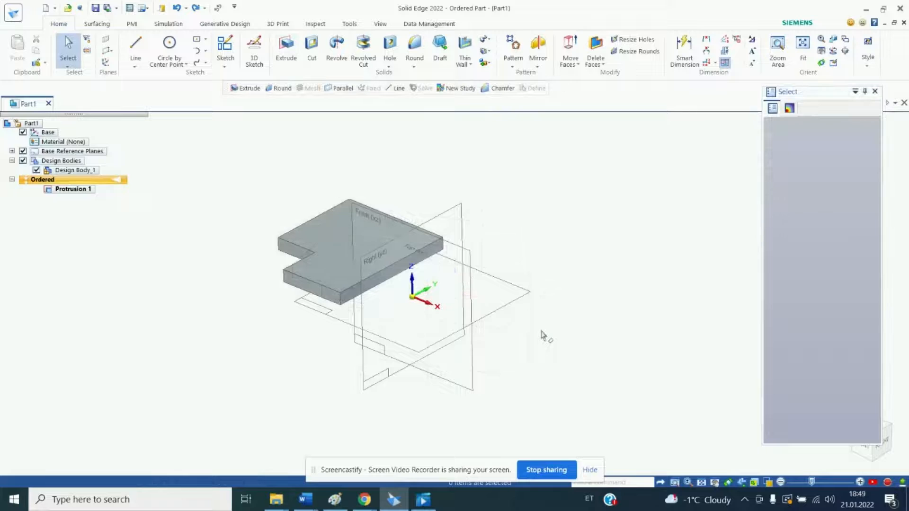
Open the extruded plate's profile for editing and move the notch's horizontal edge down to make the notch shorter.
click(335, 270)
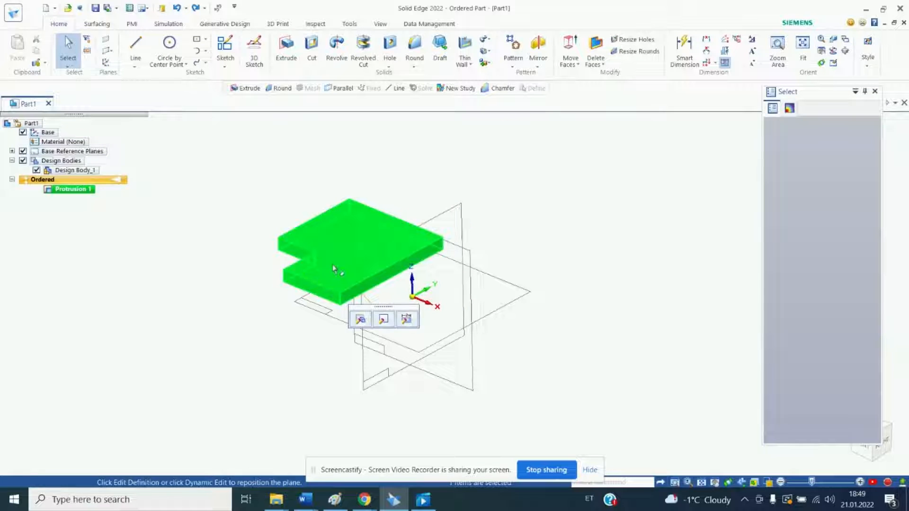
click(383, 320)
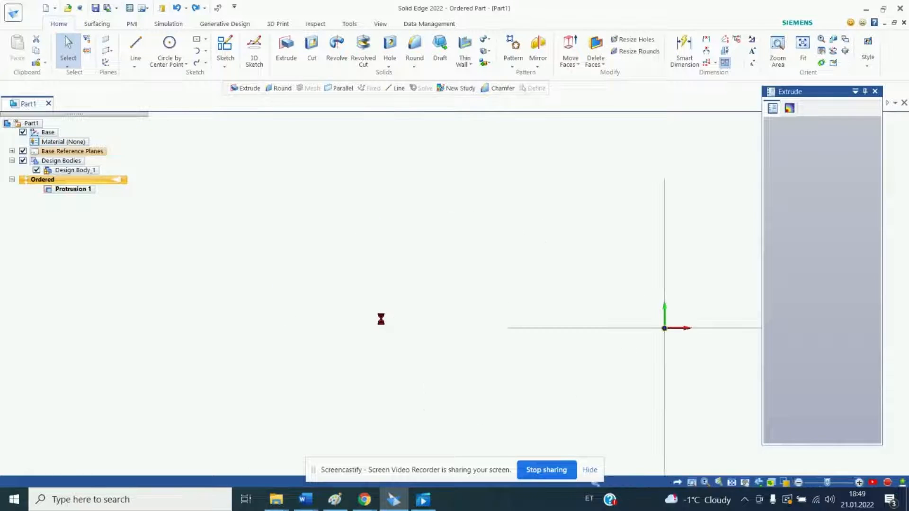
drag(379, 353, 390, 377)
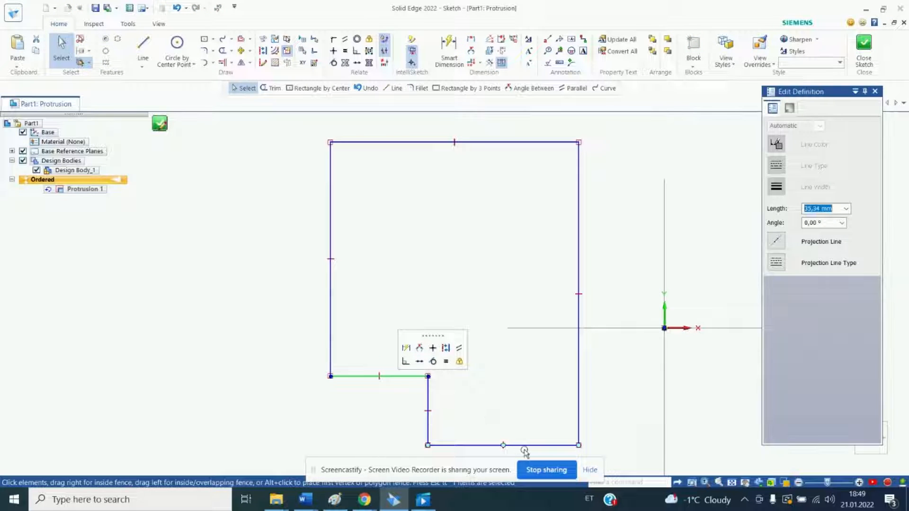
Close the edited profile sketch, finish the plate's update and hide the base reference planes.
click(159, 123)
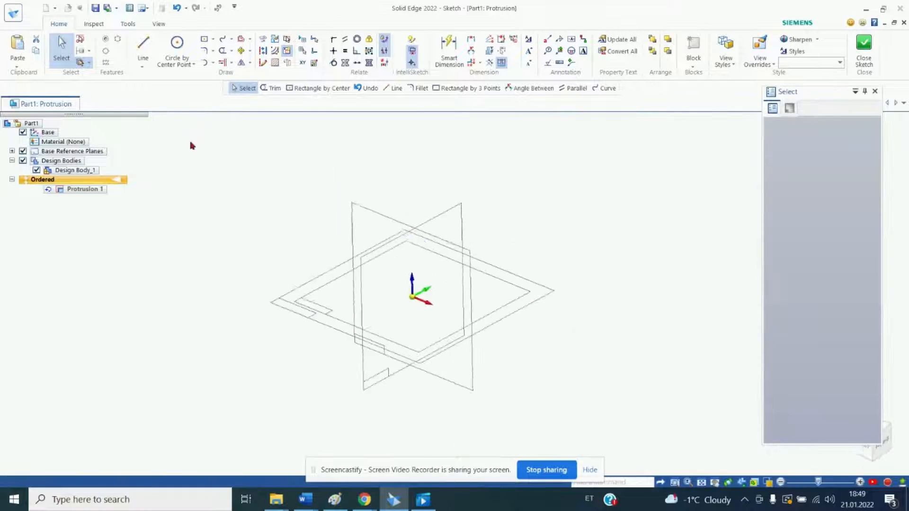
click(239, 209)
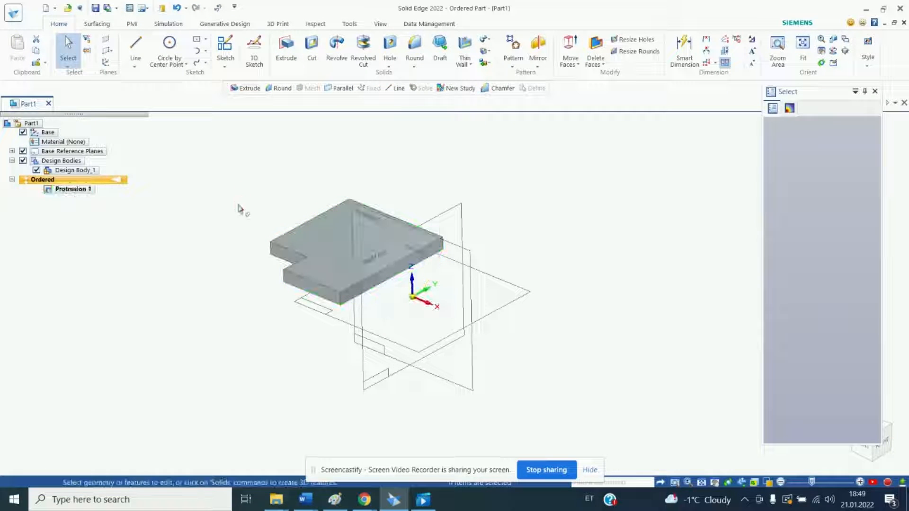
click(23, 151)
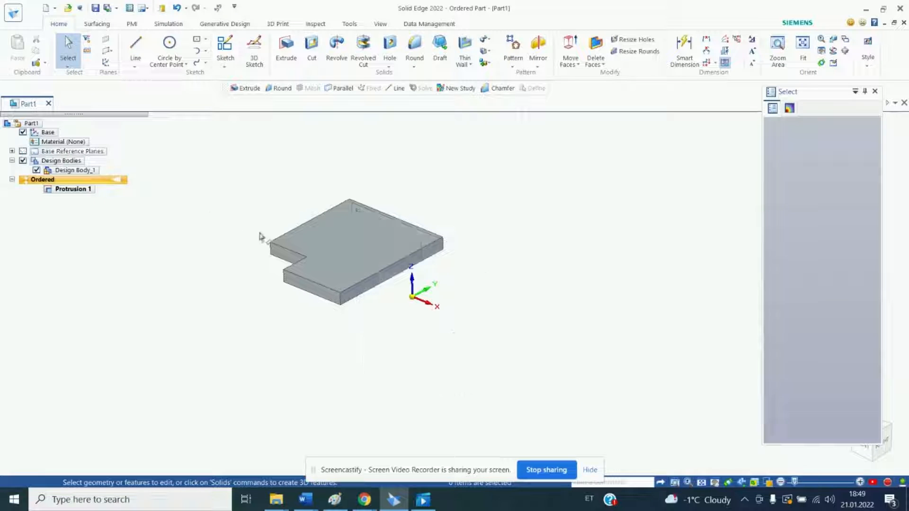
Start an extrusion sketch on the plate's top face and place a 25 mm diameter circle near the upper-right corner.
scroll(426, 274, down, 3)
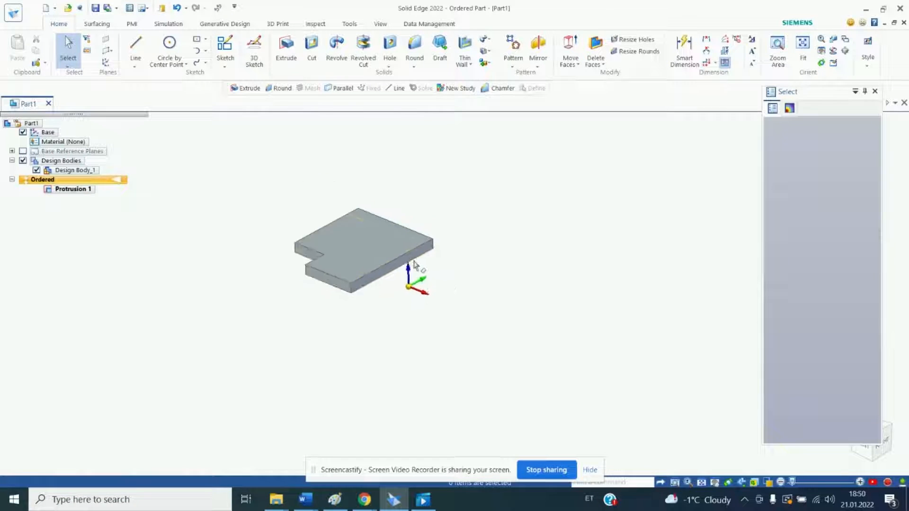
scroll(327, 258, up, 3)
middle_drag(314, 253, 393, 206)
middle_drag(526, 233, 497, 172)
middle_drag(367, 165, 627, 244)
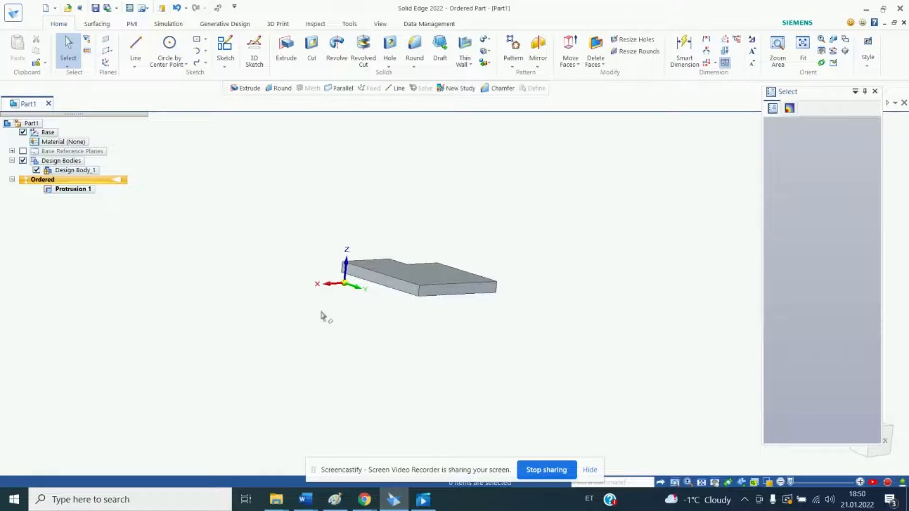
key(ctrl+i)
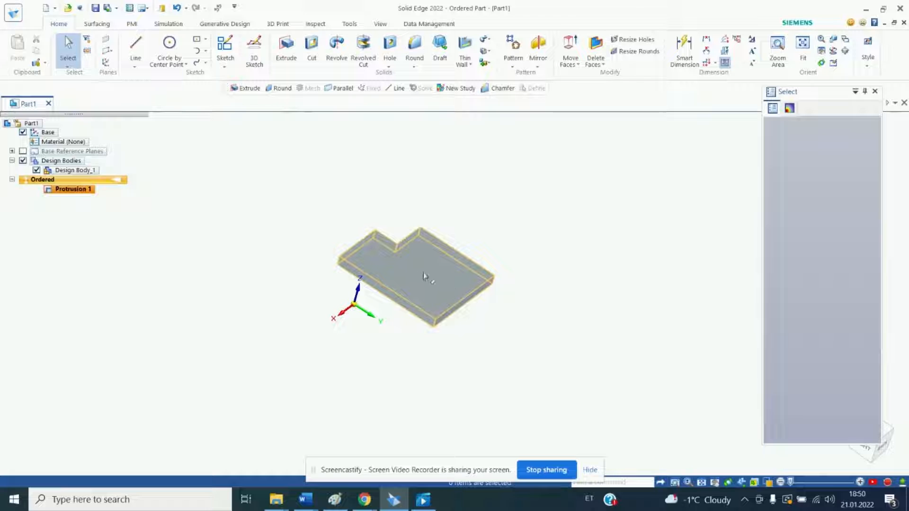
click(285, 46)
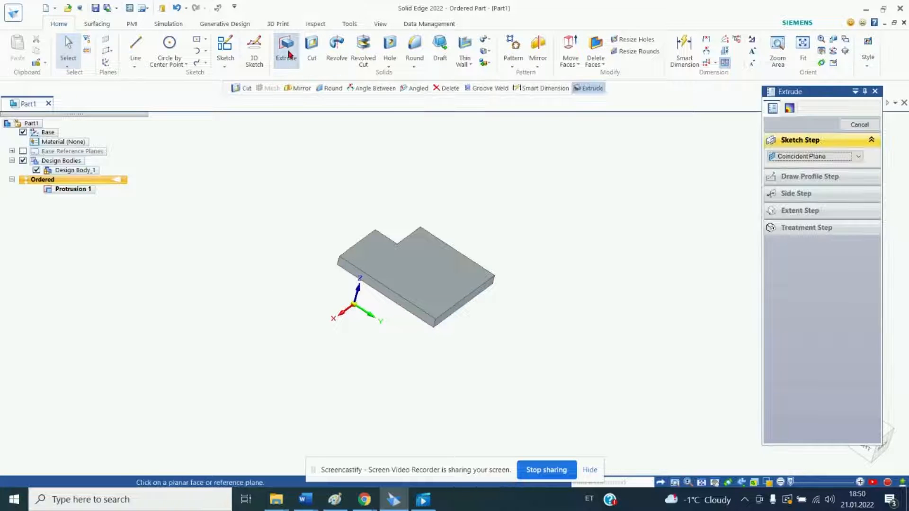
click(433, 281)
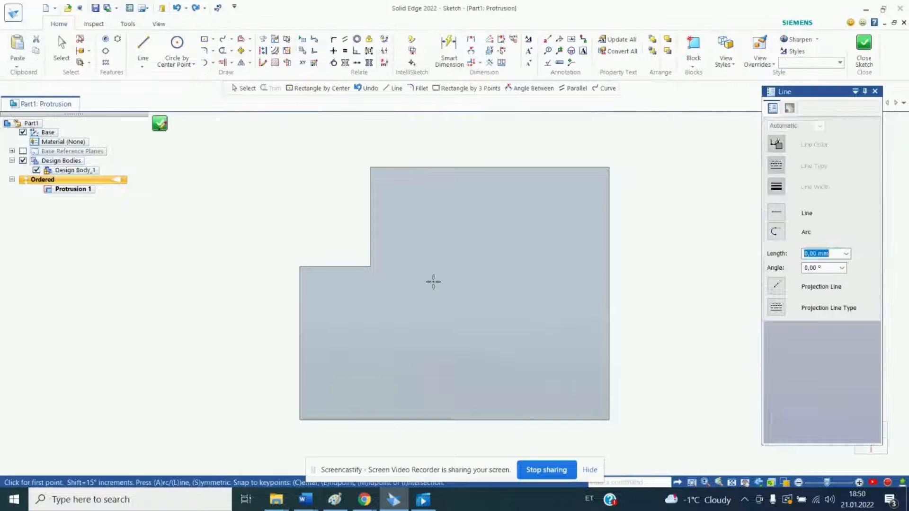
click(189, 46)
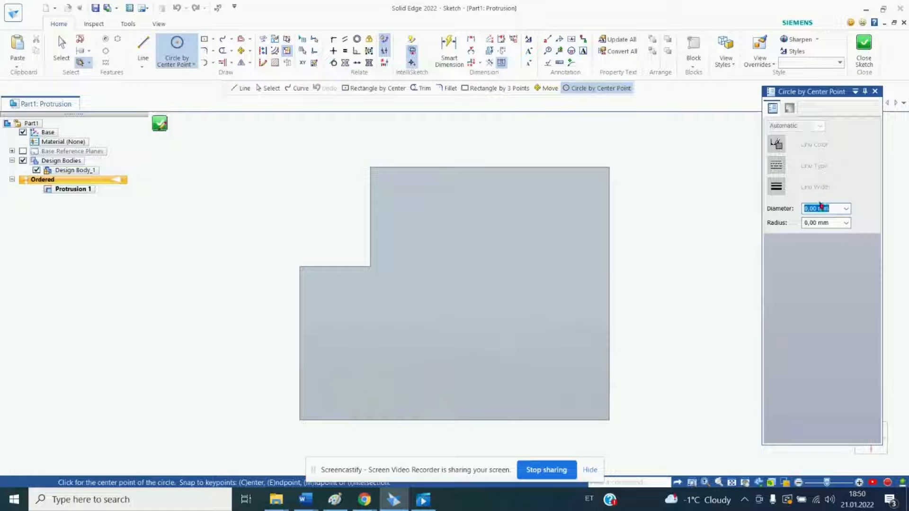
text(25)
key(Return)
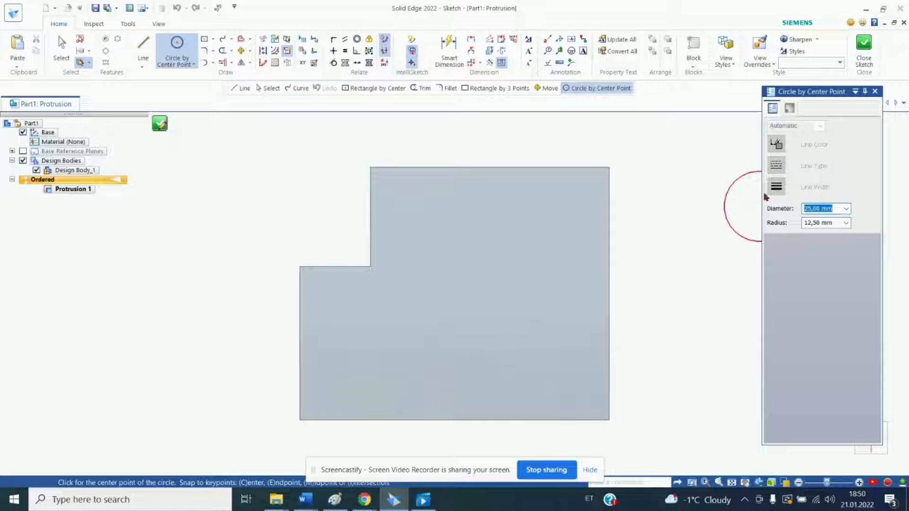
click(524, 239)
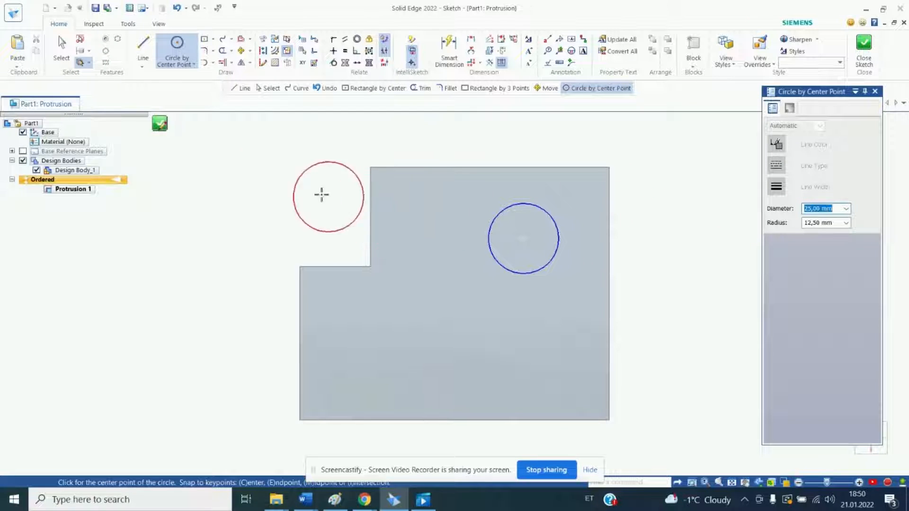
right_click(188, 141)
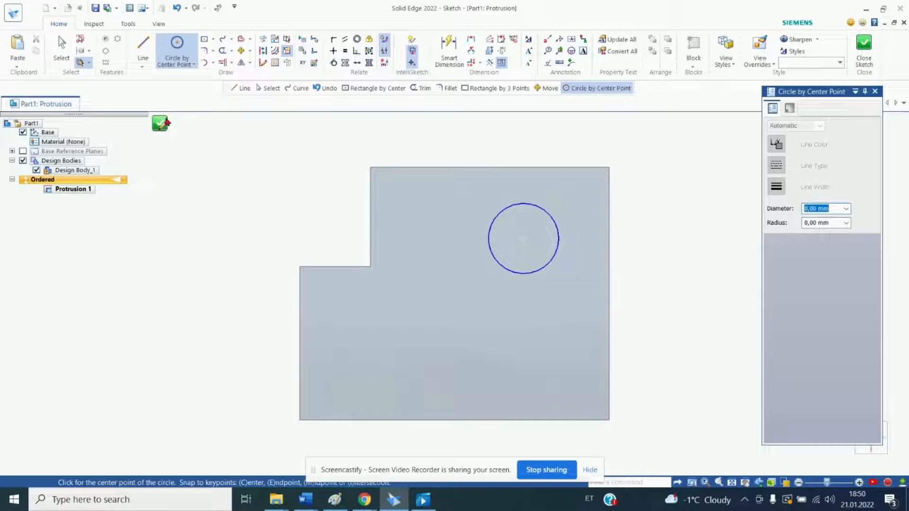
Set the sketched circle's diameter to 30 mm.
click(61, 43)
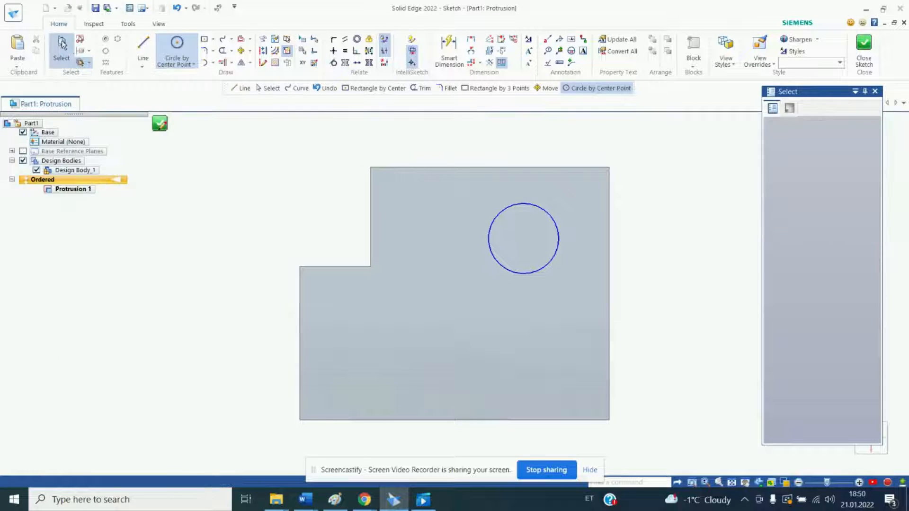
click(491, 219)
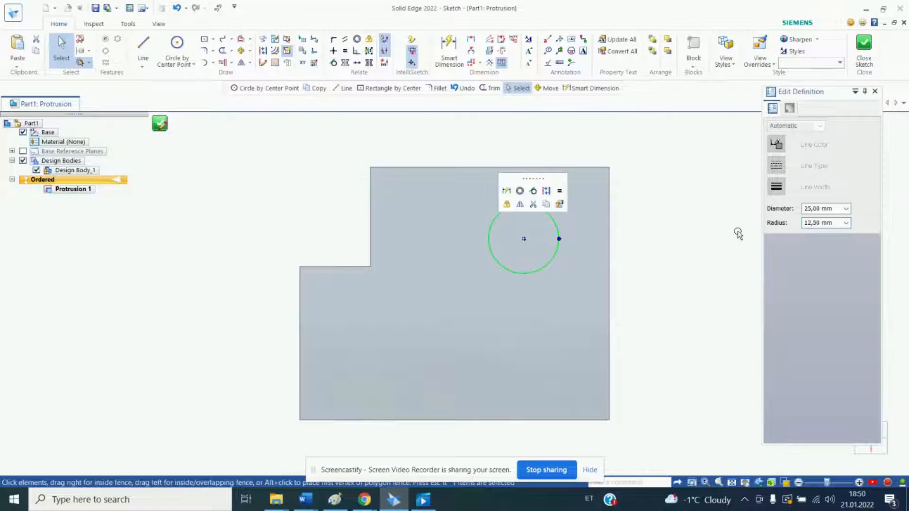
click(820, 210)
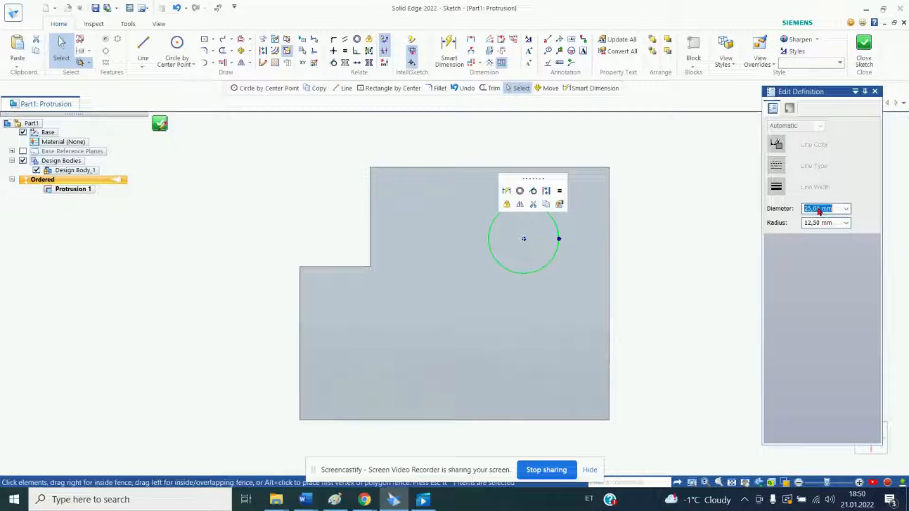
text(30)
key(Return)
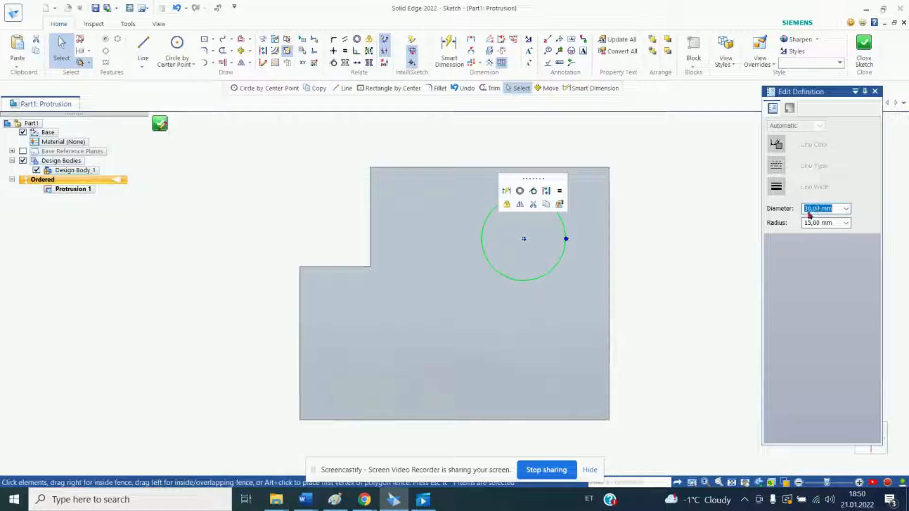
click(661, 182)
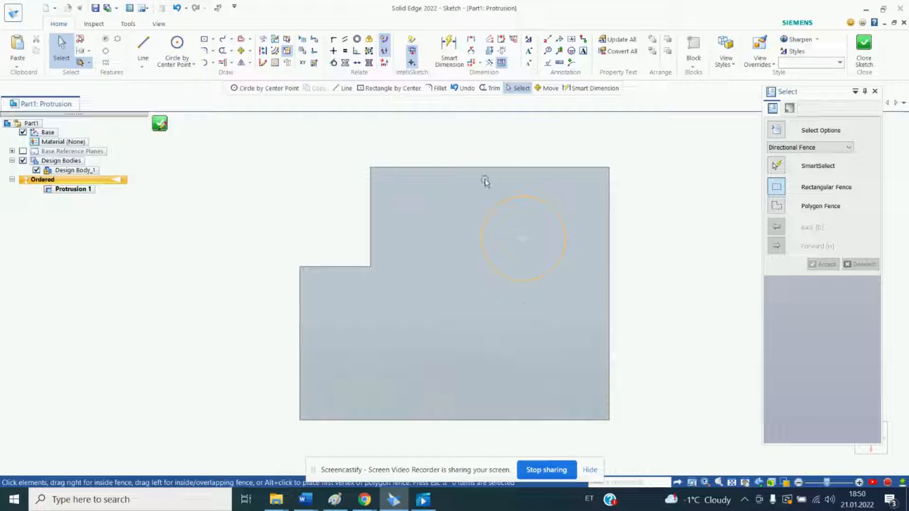
Close the circle sketch and extrude it 50 mm upward from the plate as a one-sided finite extent.
click(863, 47)
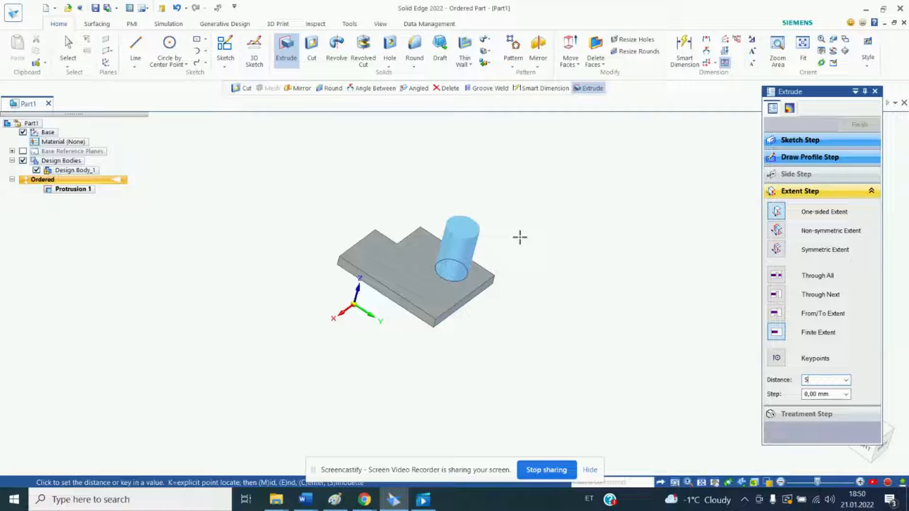
key(Return)
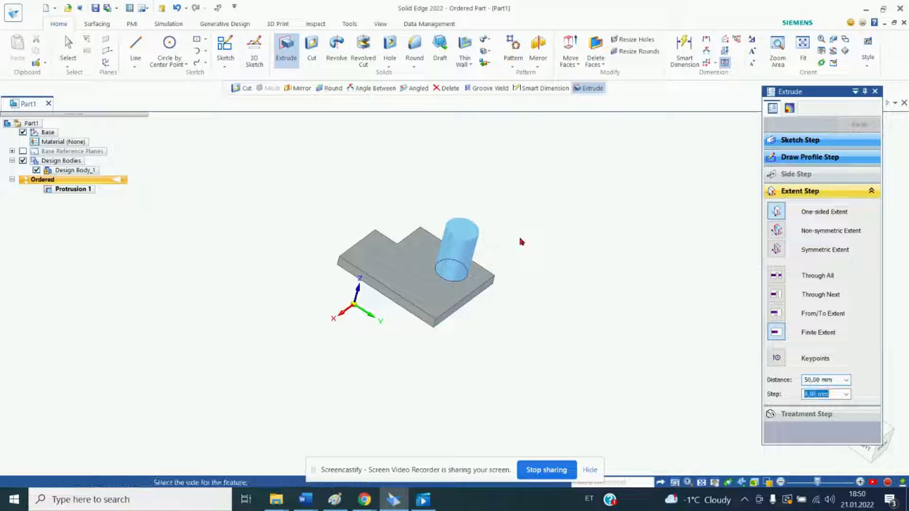
click(519, 241)
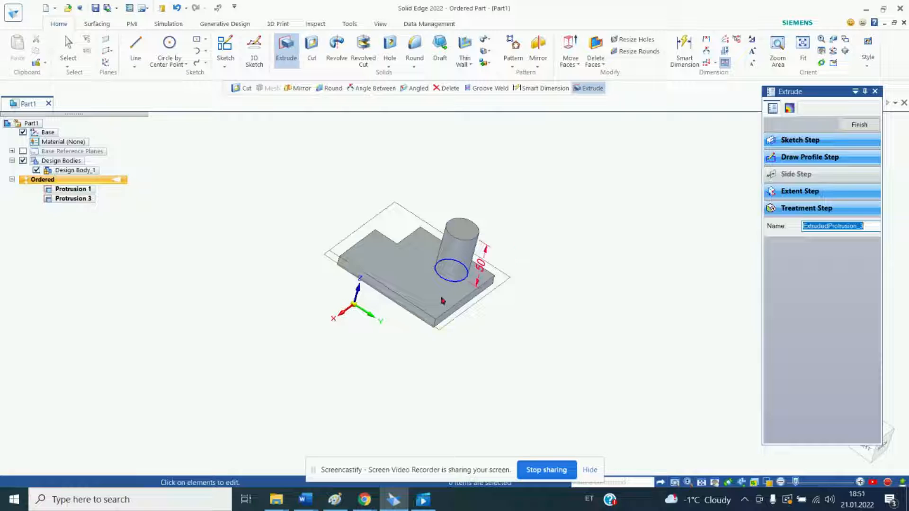
Start a cut sketch on the cylinder's top face and draw a 15 mm diameter circle concentric with the cylinder.
middle_drag(411, 326, 361, 329)
scroll(414, 289, down, 3)
scroll(416, 279, up, 7)
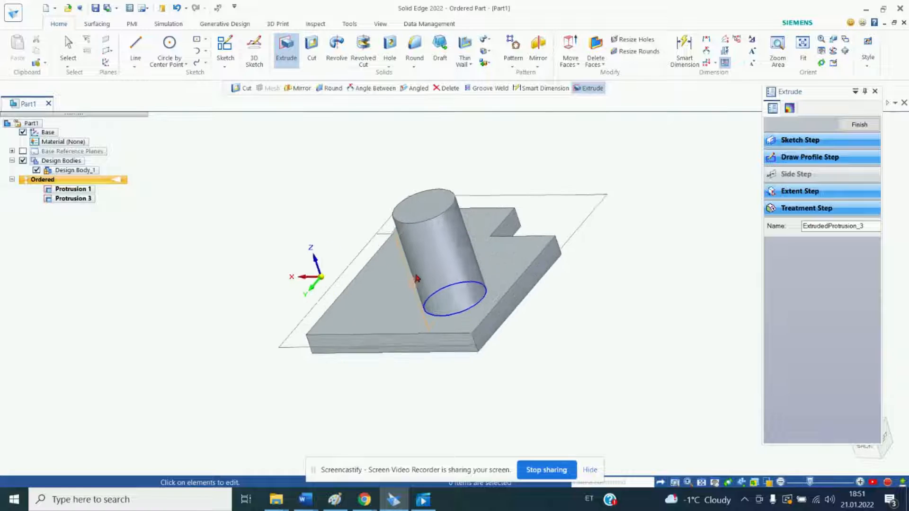
scroll(417, 274, down, 1)
scroll(418, 273, down, 1)
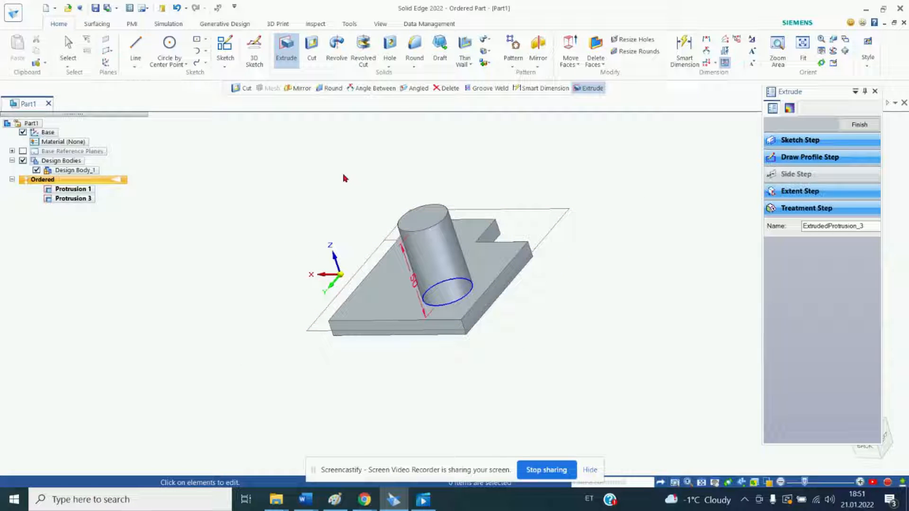
click(315, 49)
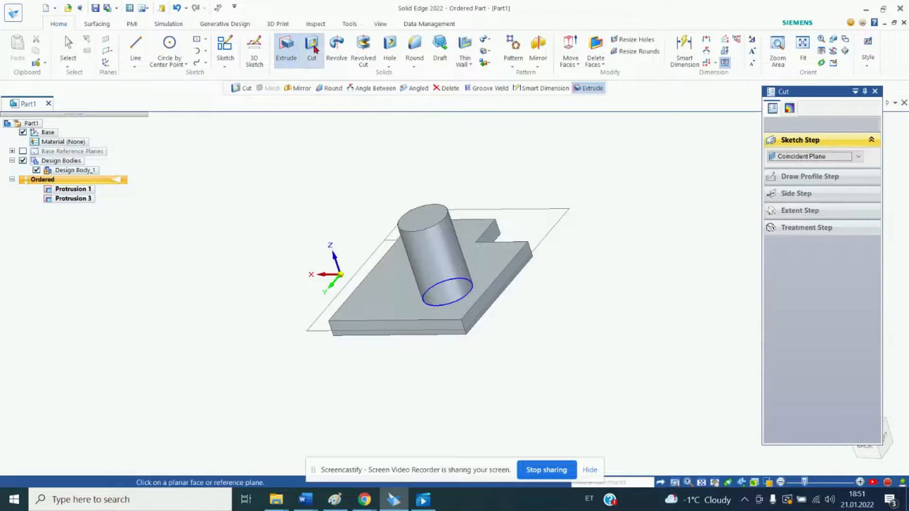
click(420, 216)
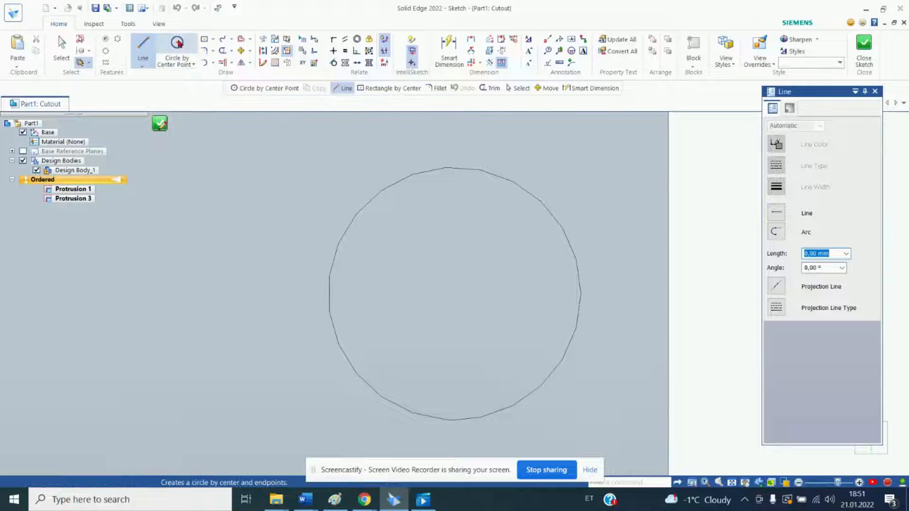
click(177, 48)
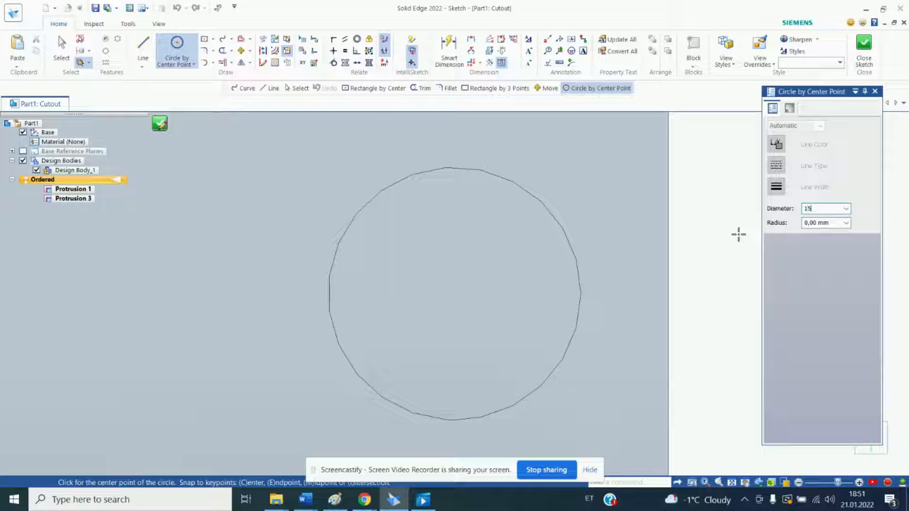
text(15)
key(Return)
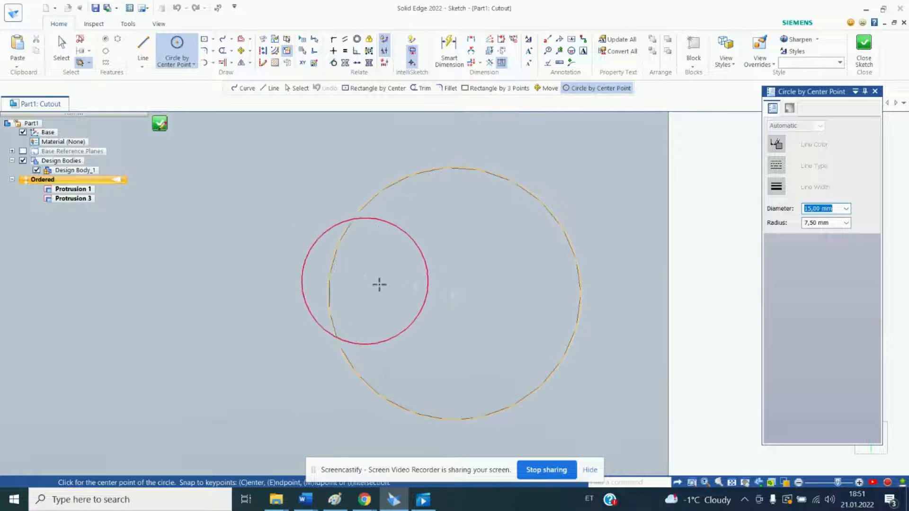
click(454, 292)
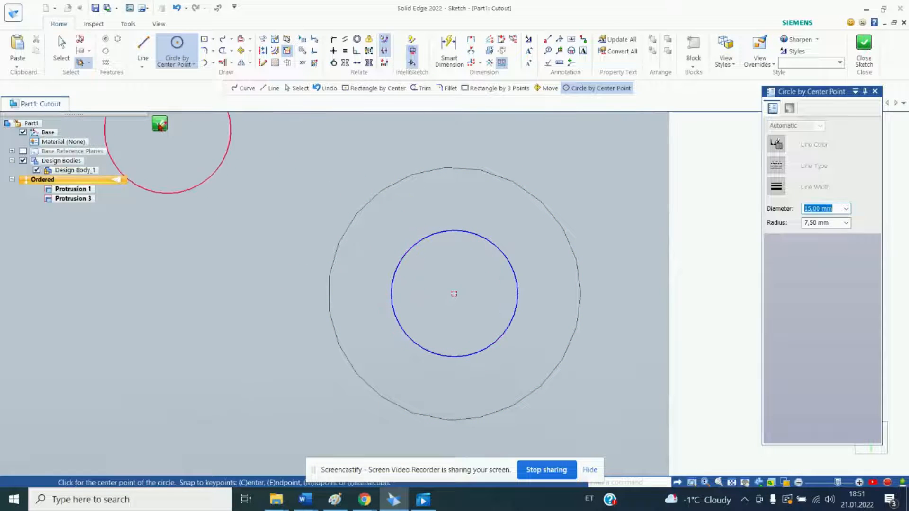
Close the sketch and cut the circle downward about 87 mm through the cylinder and plate as a one-sided finite extent.
click(159, 124)
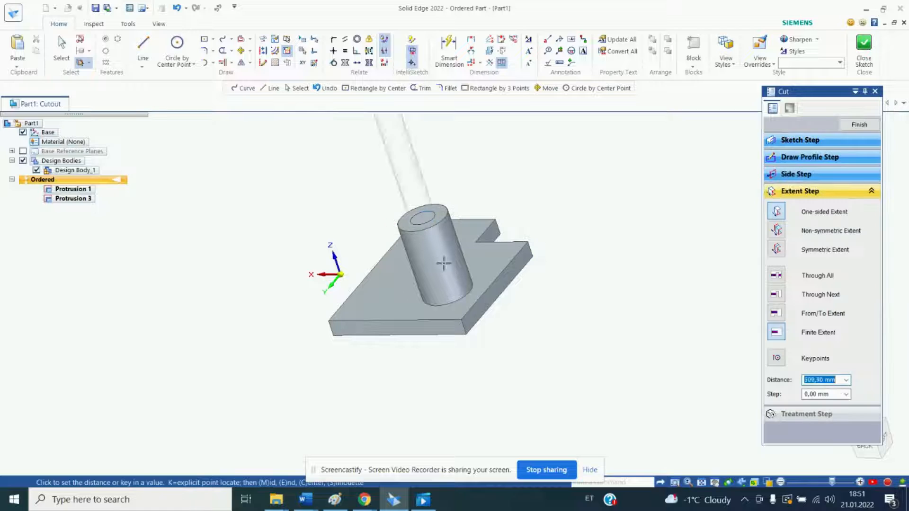
click(497, 336)
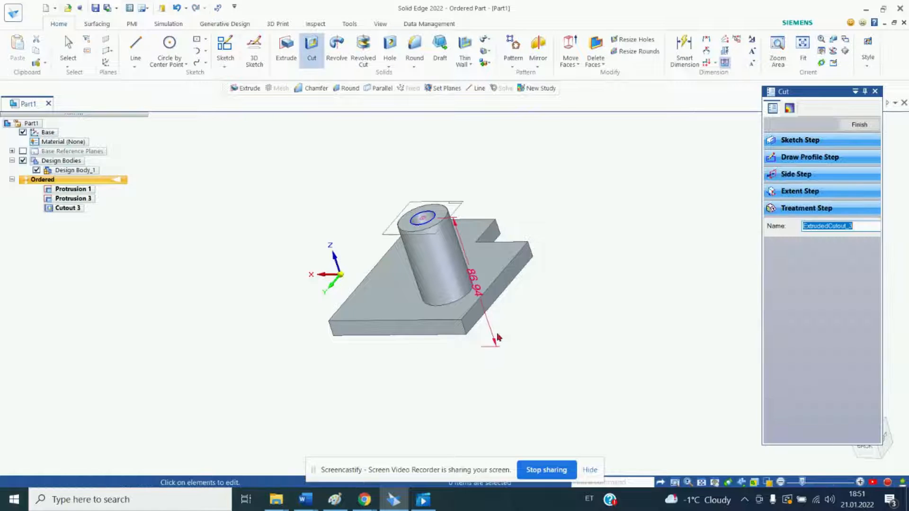
right_click(526, 318)
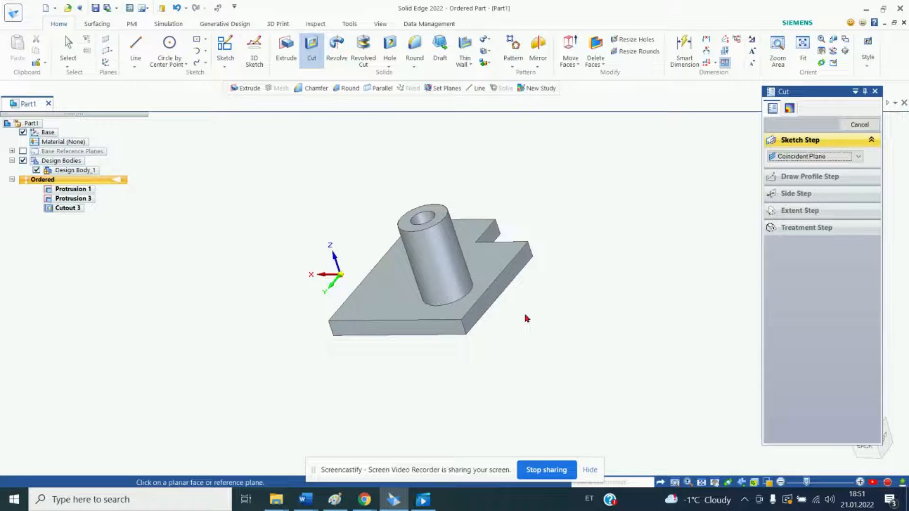
Start a cut sketch on the plate's top face and draw a wavy curve across its un-notched corner from the back edge to the side edge.
mouse_move(535, 314)
middle_down()
mouse_move(450, 233)
mouse_move(430, 160)
mouse_move(326, 255)
mouse_move(254, 290)
mouse_move(192, 273)
middle_up()
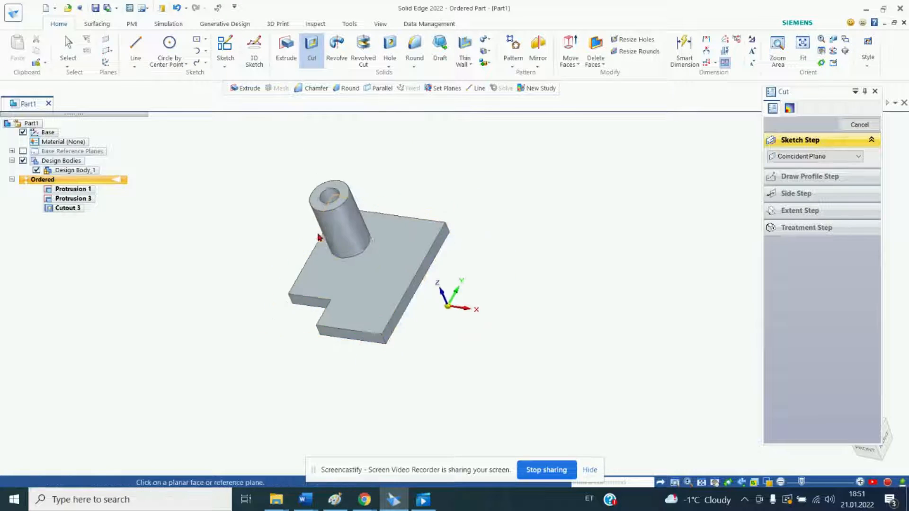
scroll(299, 235, up, 3)
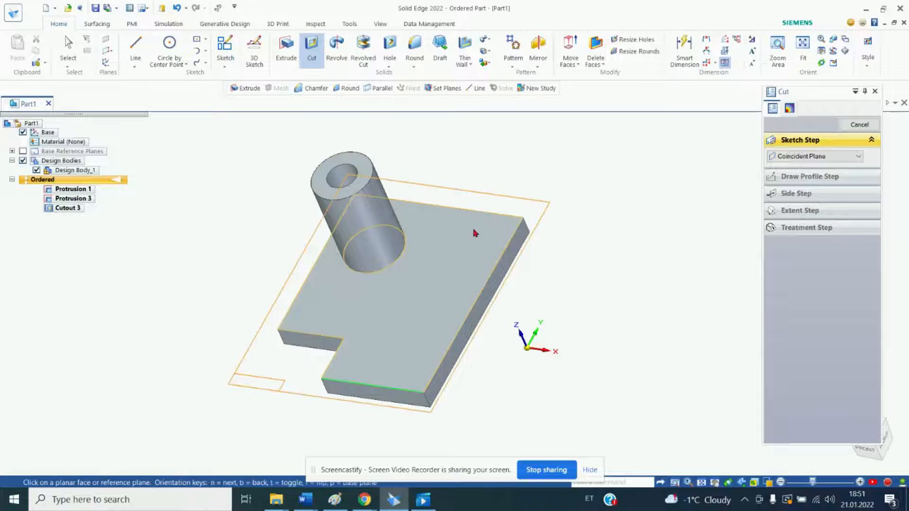
click(312, 52)
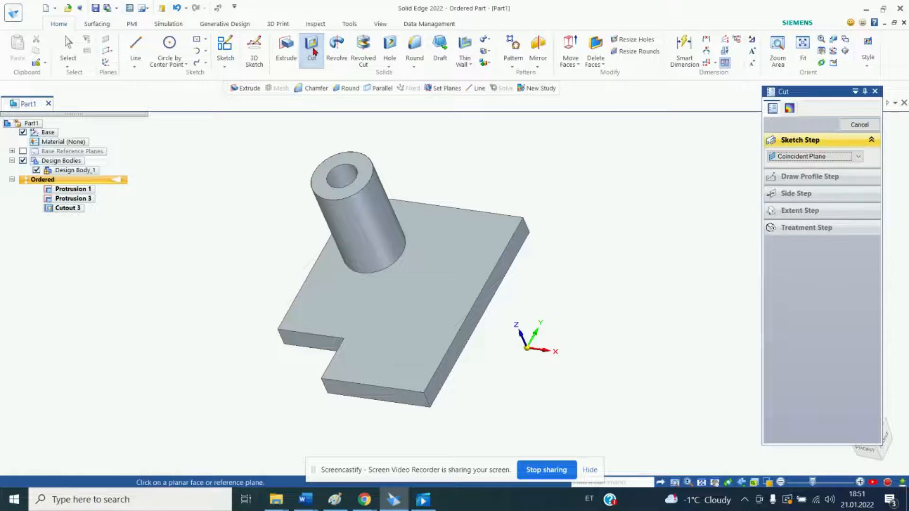
click(467, 237)
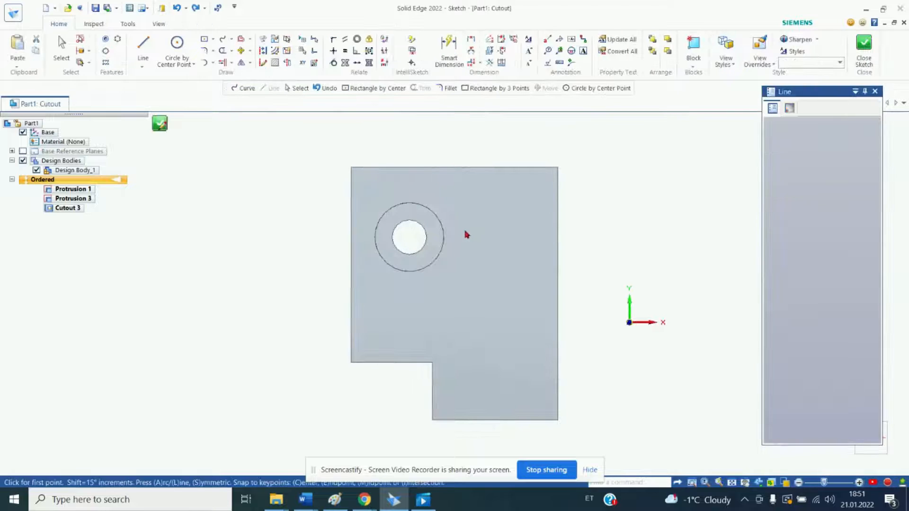
scroll(511, 210, down, 2)
scroll(537, 198, up, 4)
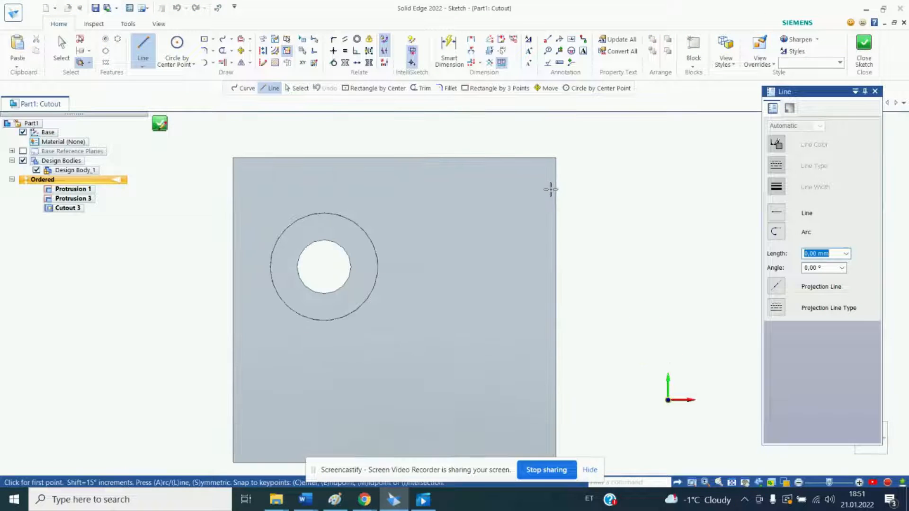
click(222, 43)
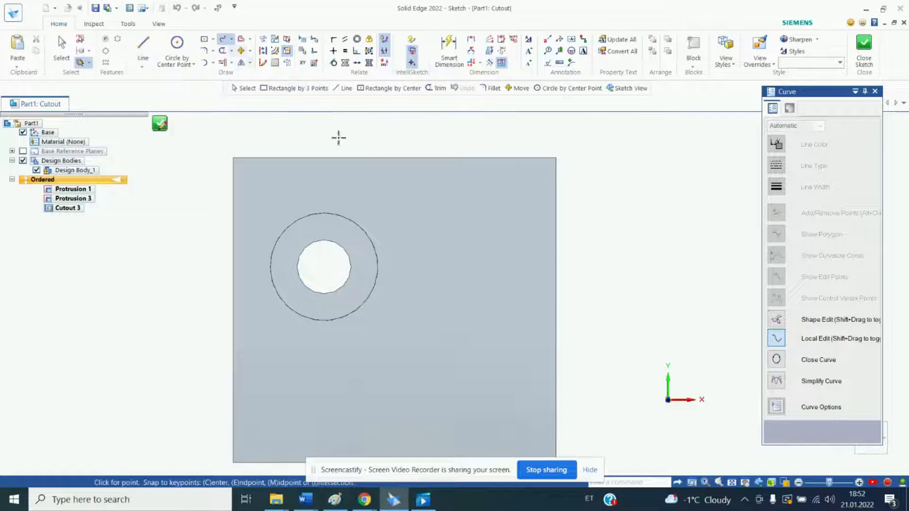
click(446, 157)
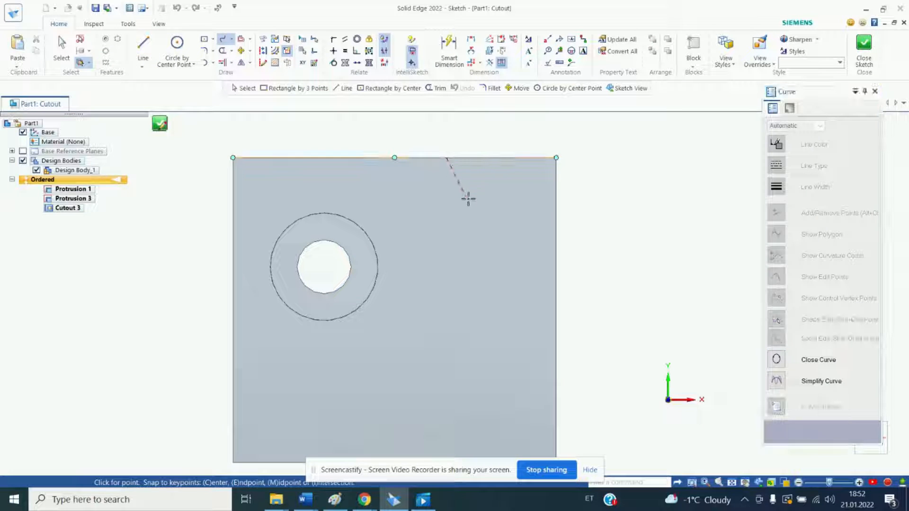
mouse_move(496, 229)
mouse_down()
mouse_move(497, 274)
mouse_move(566, 290)
mouse_move(556, 287)
mouse_up()
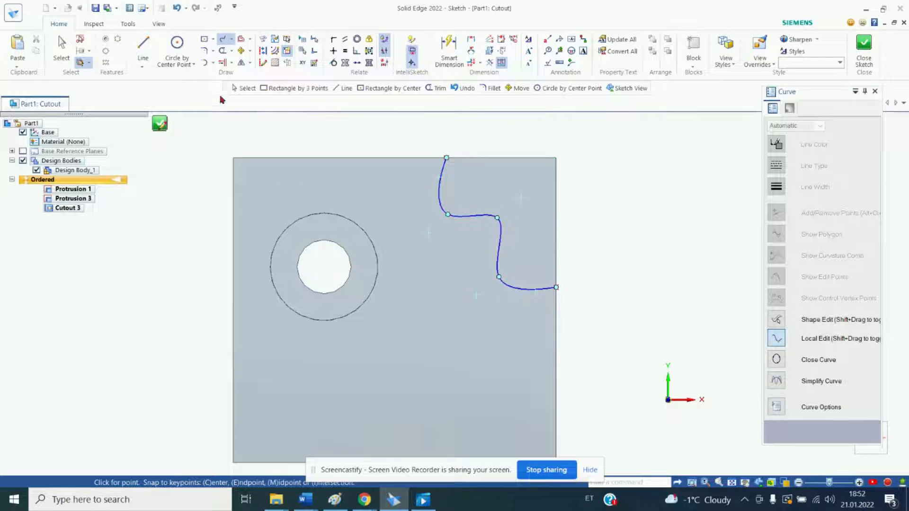
Reshape the wavy curve by moving its middle control points inward, keeping both ends on the plate edges.
click(61, 47)
click(440, 211)
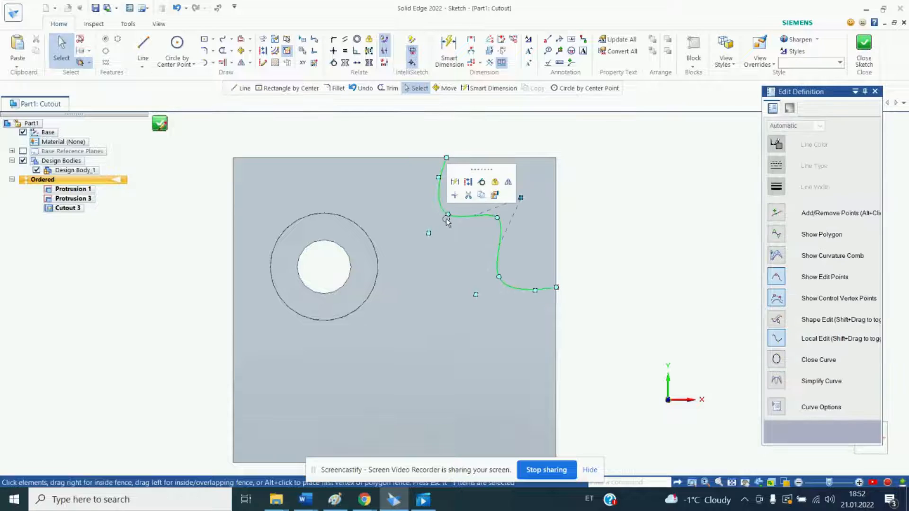
drag(443, 212, 480, 230)
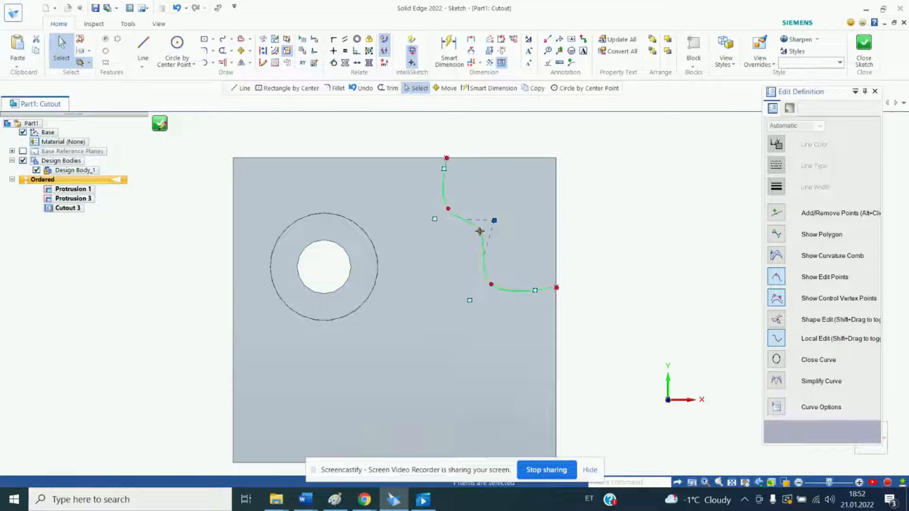
drag(482, 305, 480, 303)
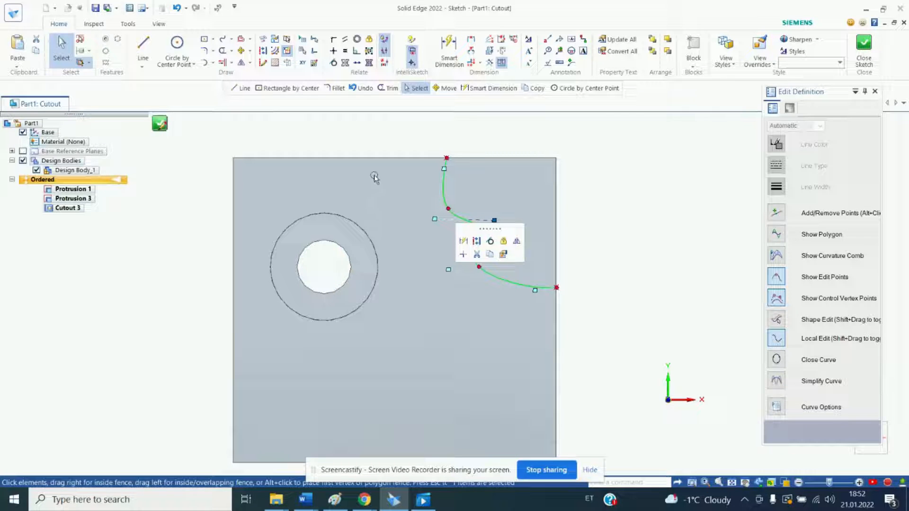
click(594, 183)
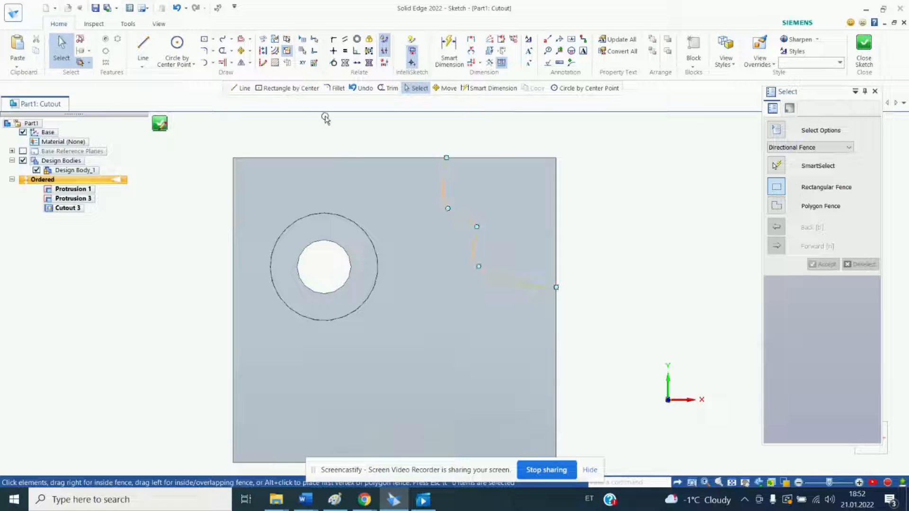
Close the cut profile with three connected lines running outside the plate corner between the curve's two endpoints.
click(145, 46)
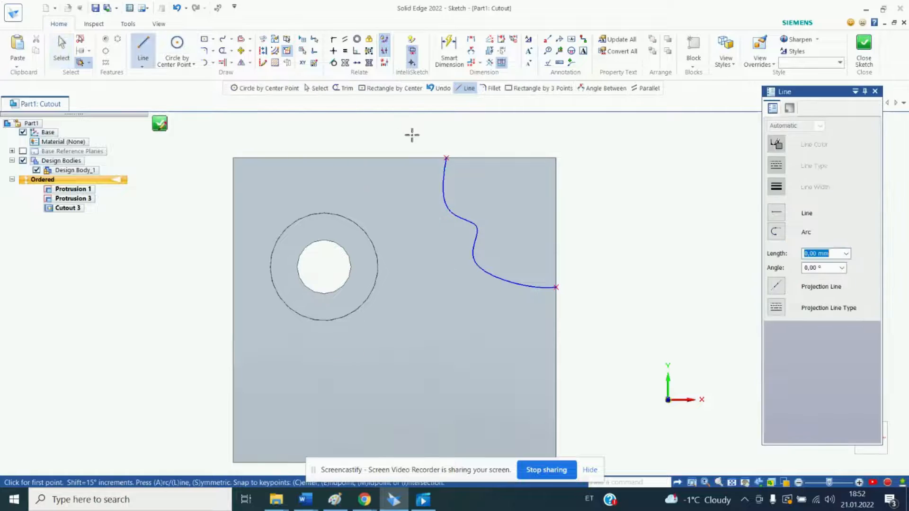
click(446, 158)
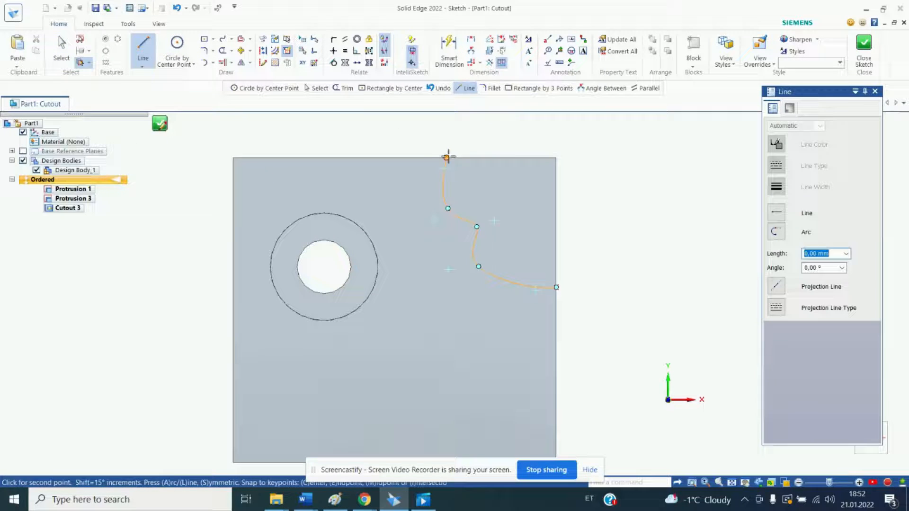
click(570, 147)
click(581, 286)
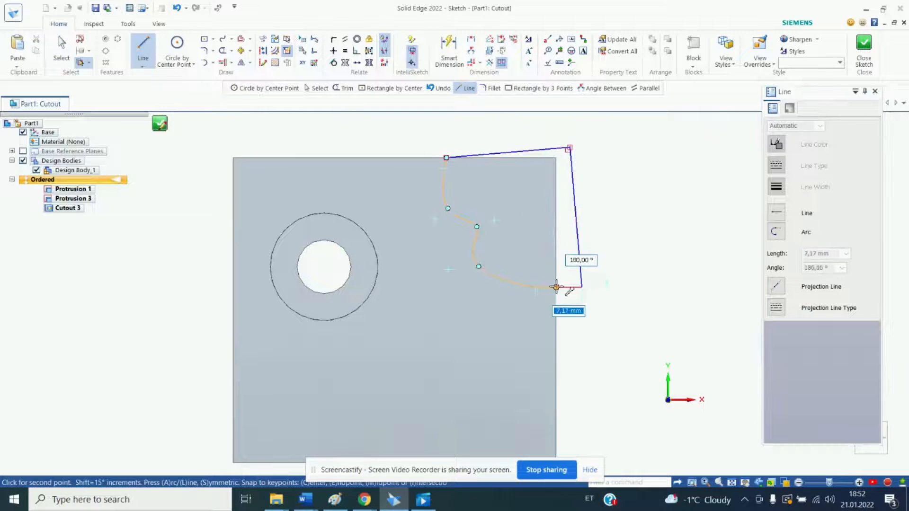
click(556, 287)
key(Escape)
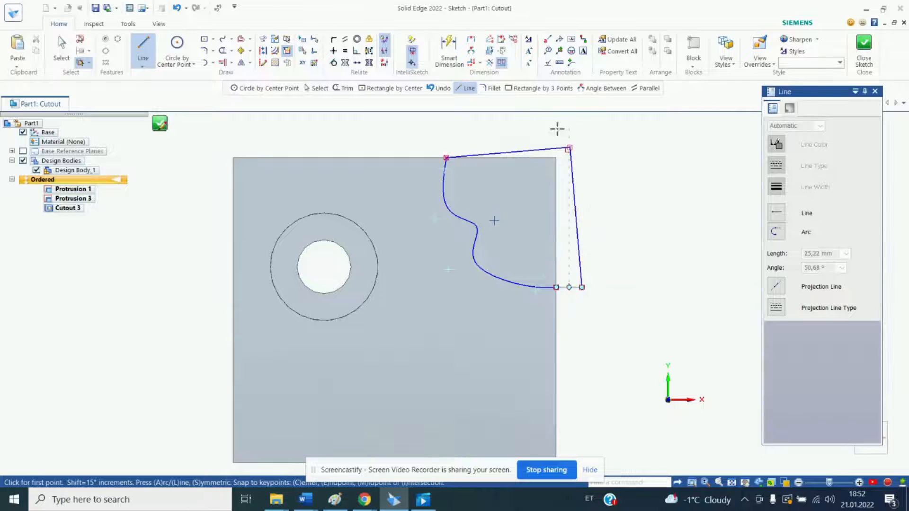
Close the sketch and cut the wavy corner profile down through the plate as a one-sided finite extent.
click(161, 125)
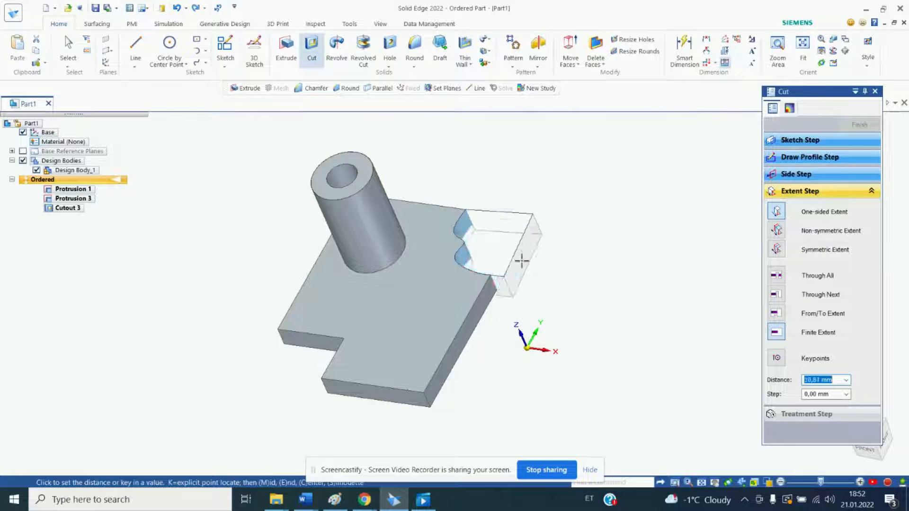
click(549, 270)
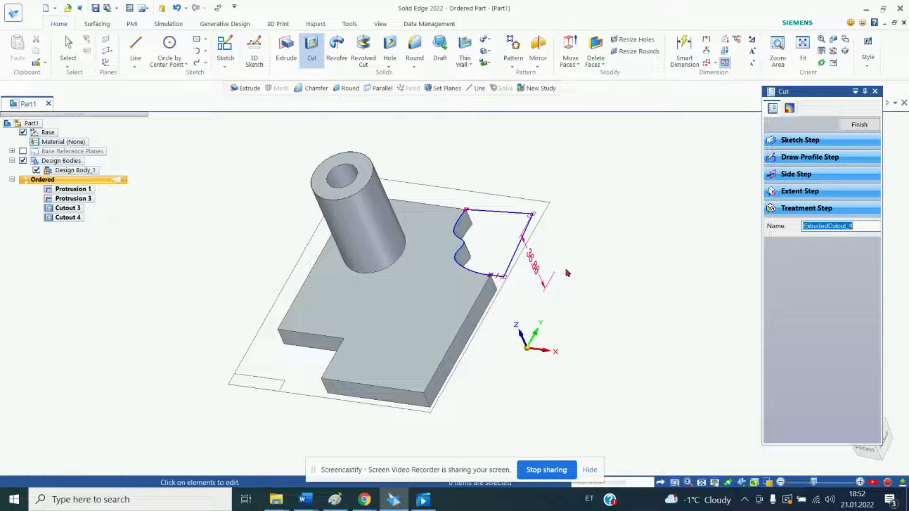
right_click(566, 270)
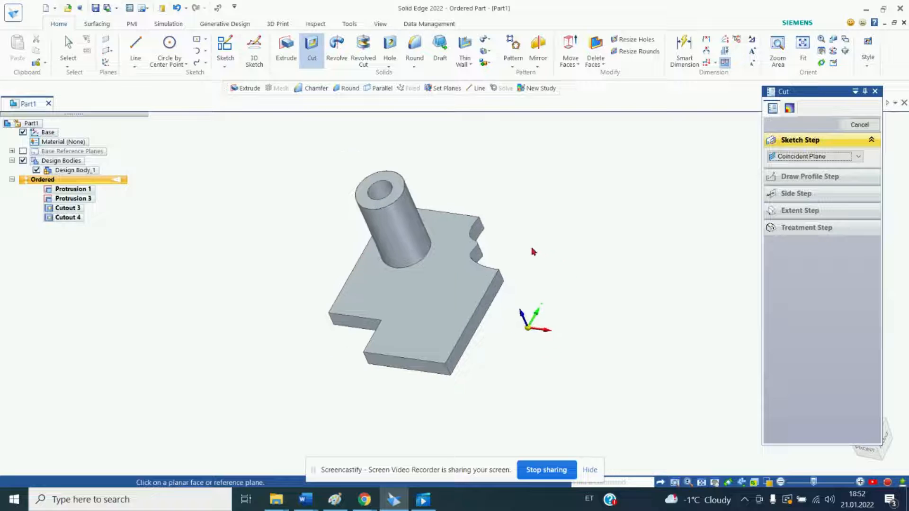
Start a Round with a 3 mm radius and select the plate's straight top edges, including those of the rectangular notch.
middle_drag(534, 251, 495, 232)
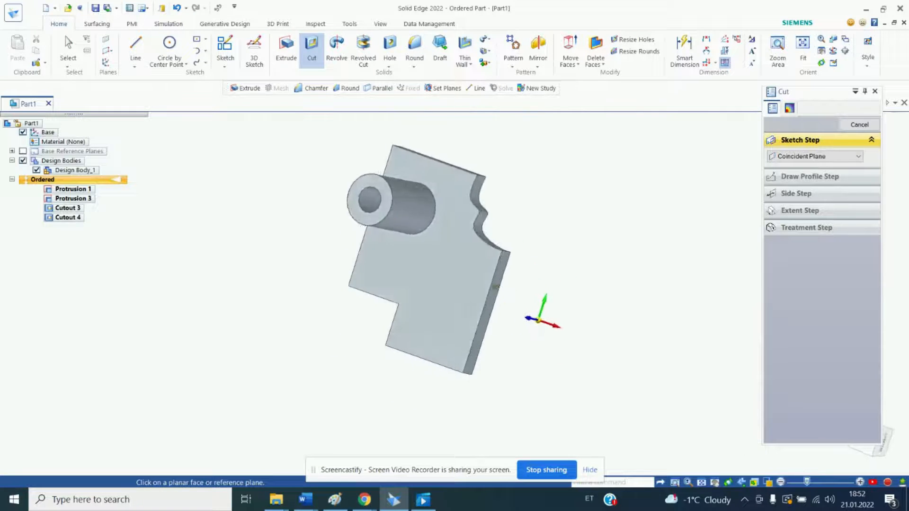
middle_drag(495, 286, 477, 232)
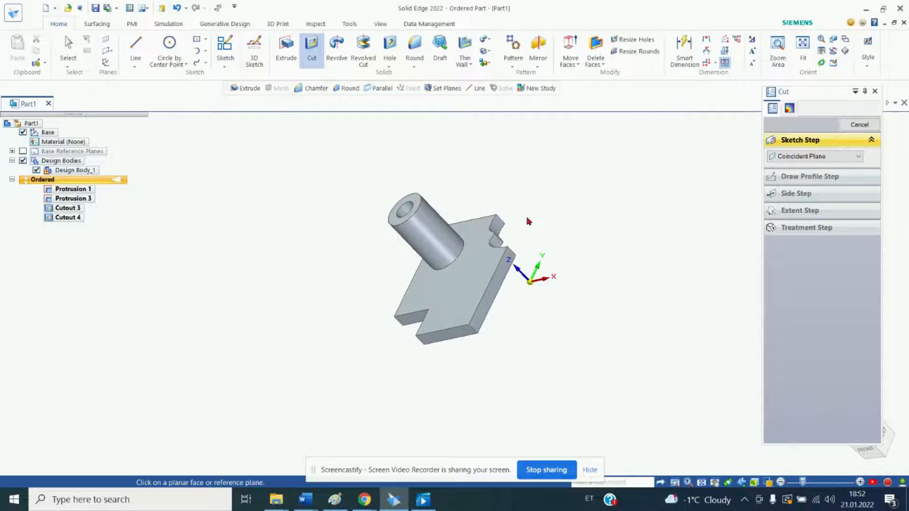
middle_drag(527, 219, 604, 194)
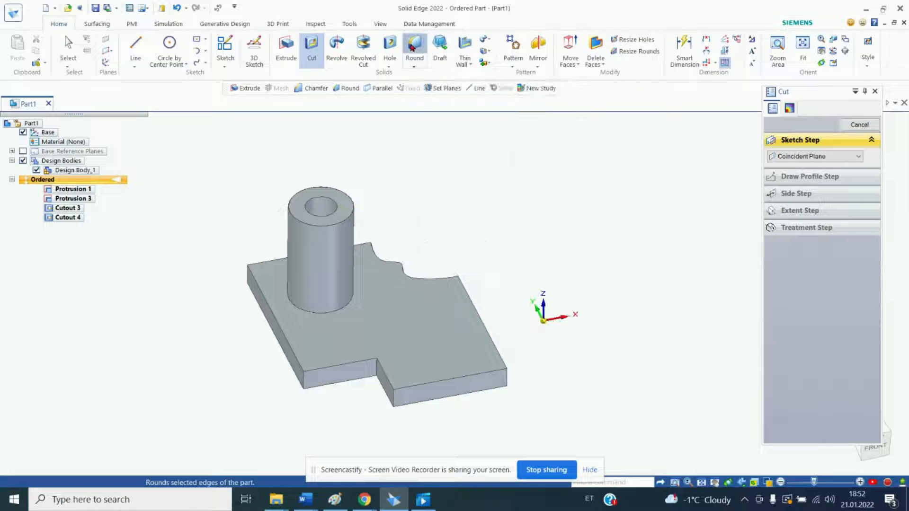
click(412, 46)
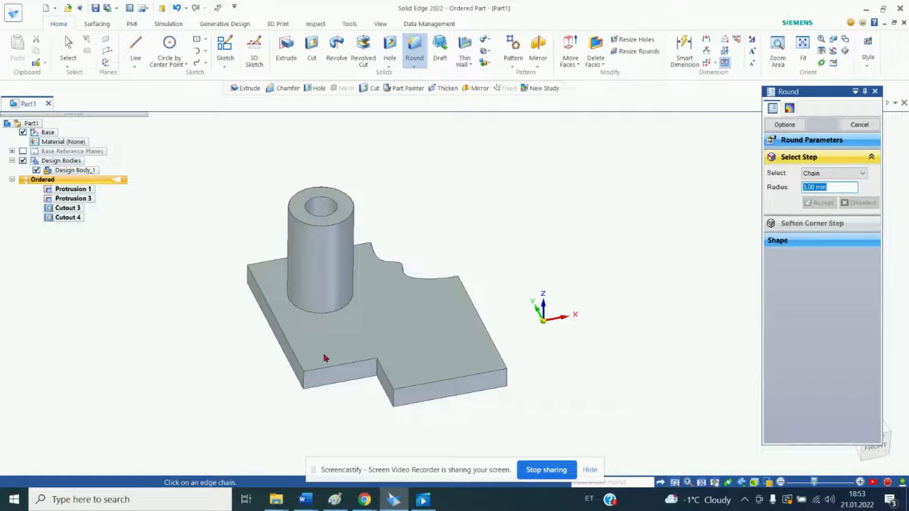
click(295, 360)
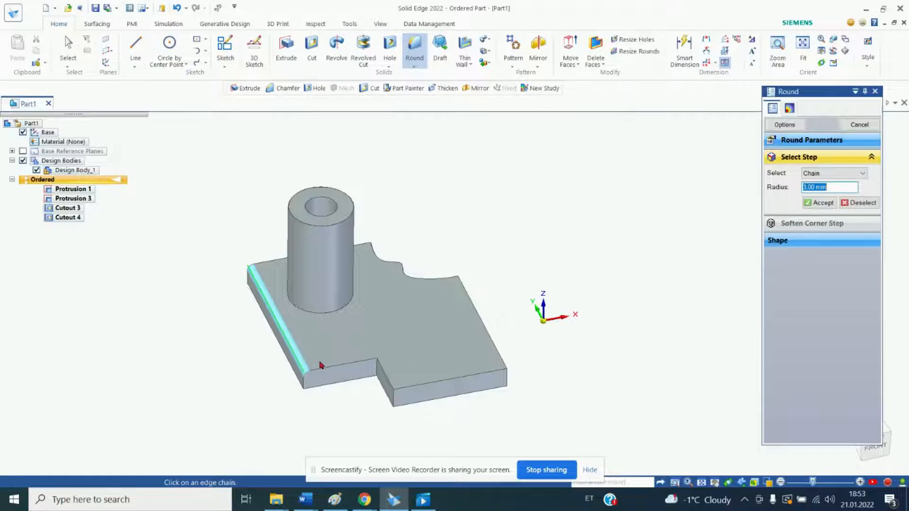
click(324, 369)
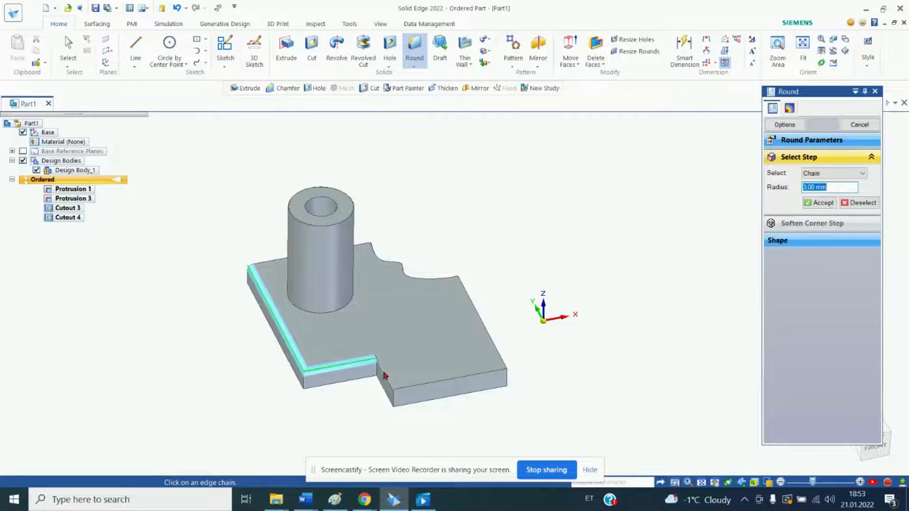
click(419, 387)
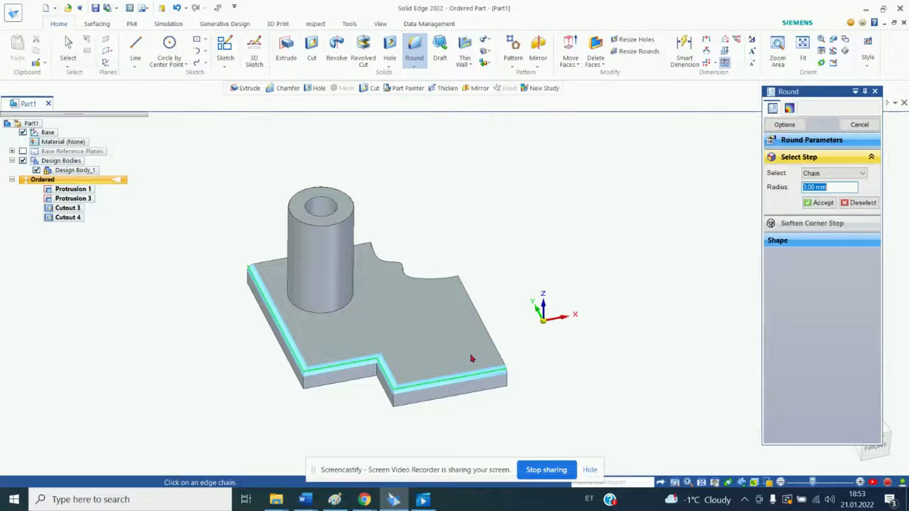
click(493, 342)
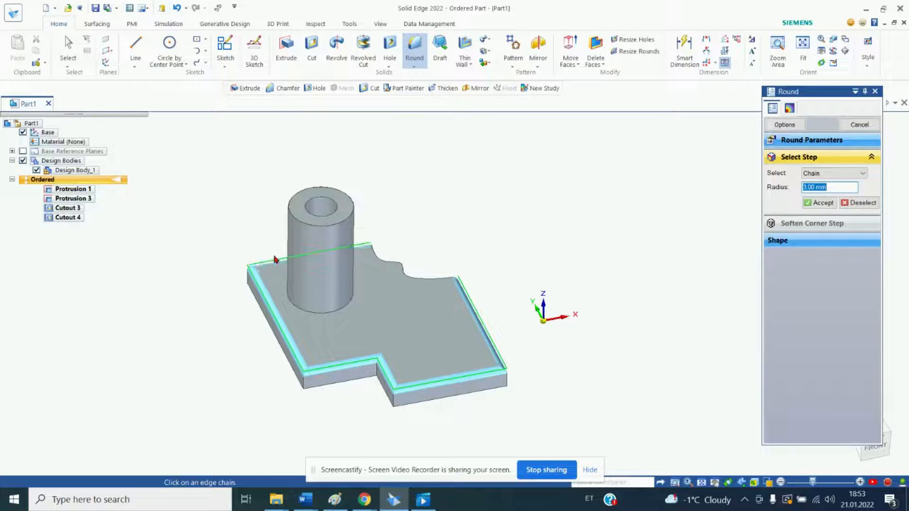
Add the cylinder's outer and inner top rims to the selection and apply the 3 mm round.
click(305, 222)
click(309, 217)
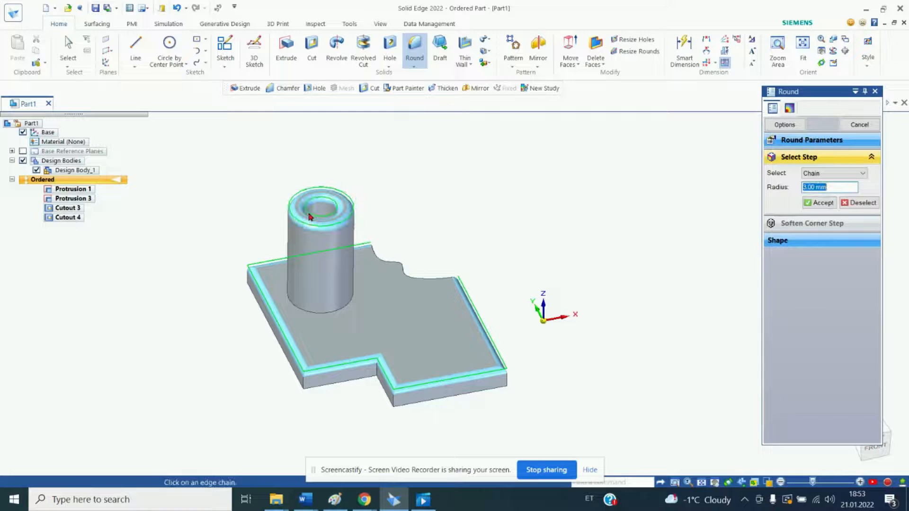
right_click(308, 217)
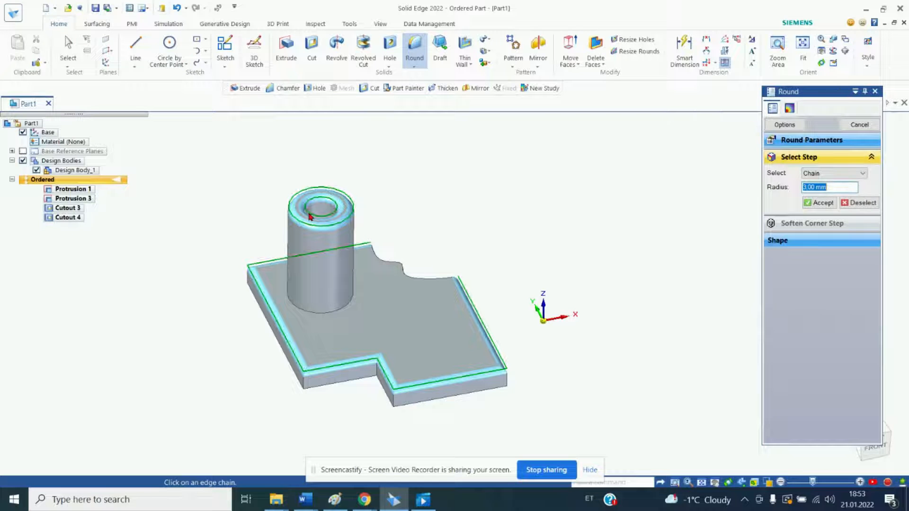
right_click(387, 184)
Round the top edge chain of the wavy corner cutout with a 3 mm radius.
middle_drag(410, 208, 379, 181)
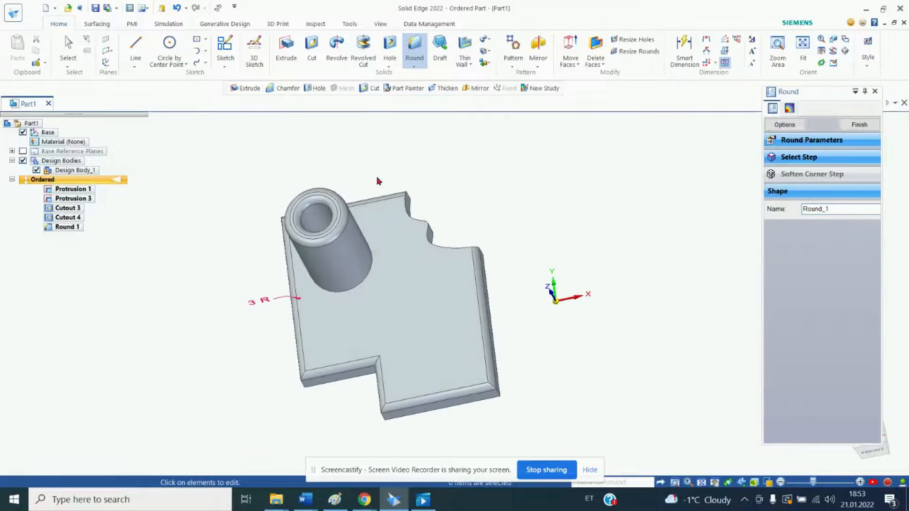
click(413, 45)
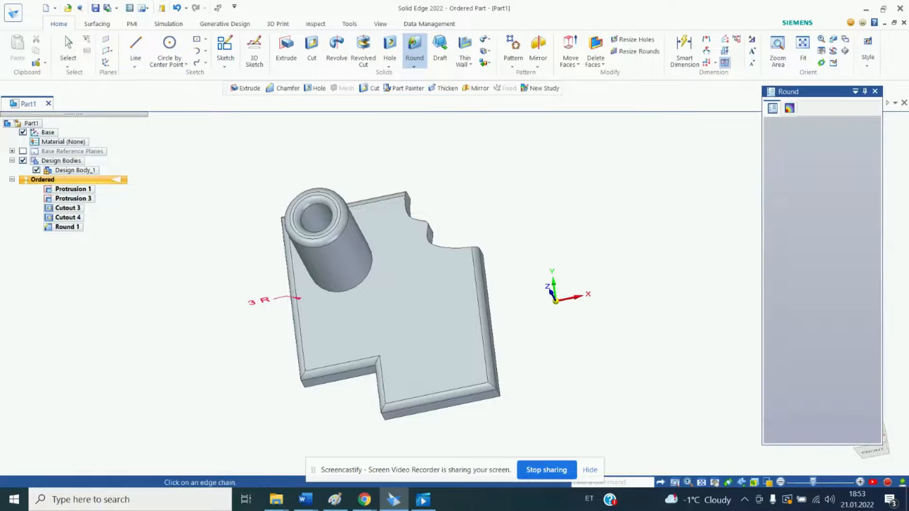
click(427, 233)
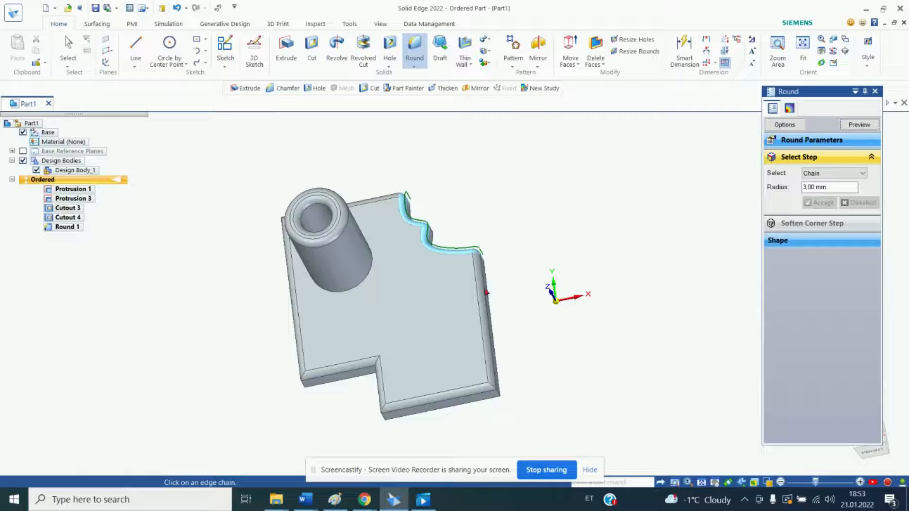
right_click(502, 207)
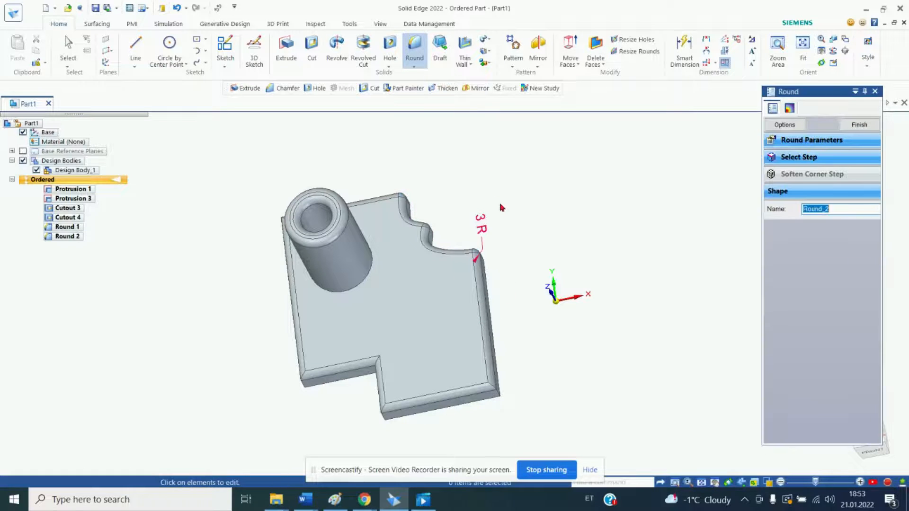
right_click(597, 169)
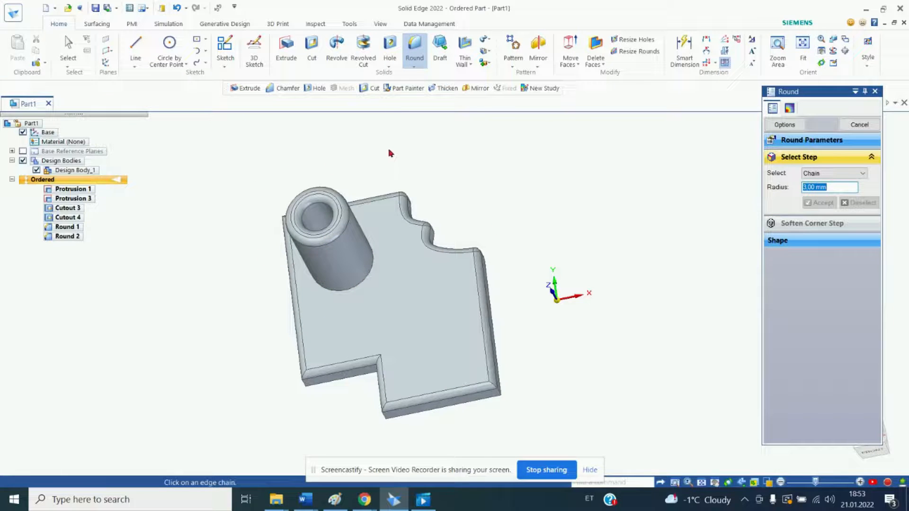
middle_drag(390, 153, 445, 214)
mouse_move(500, 276)
middle_down()
mouse_move(424, 192)
mouse_move(367, 221)
mouse_move(341, 274)
mouse_move(385, 332)
mouse_move(408, 334)
mouse_move(339, 312)
mouse_move(307, 285)
mouse_move(288, 200)
mouse_move(262, 147)
mouse_move(373, 237)
mouse_move(507, 235)
mouse_move(511, 261)
middle_up()
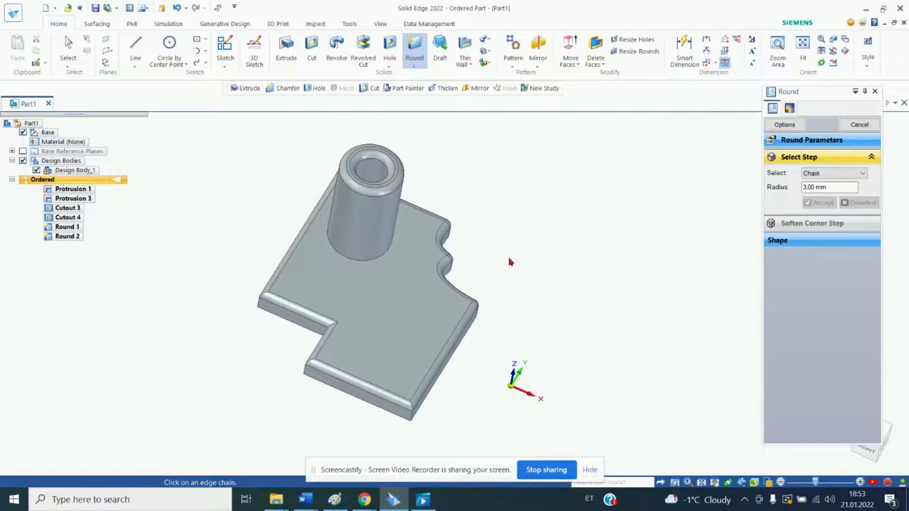
Undo the round on the wavy corner cutout and redo it.
click(177, 7)
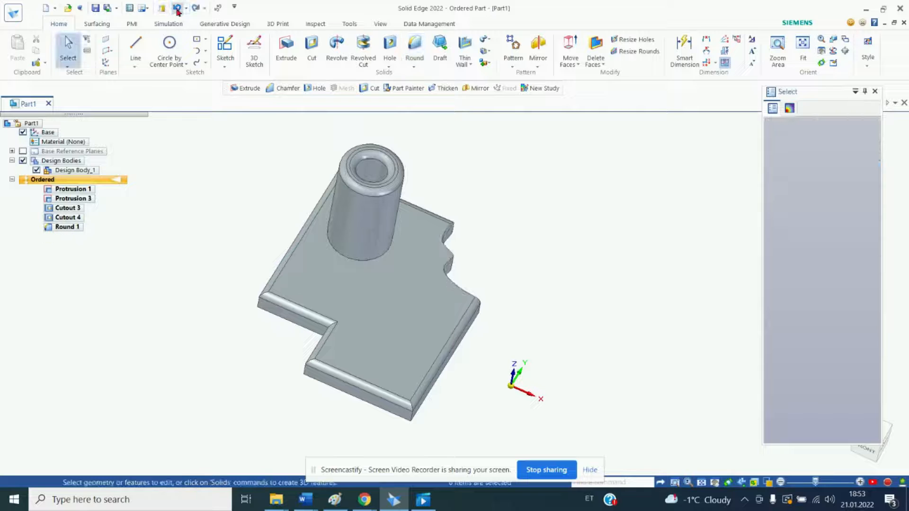
click(194, 8)
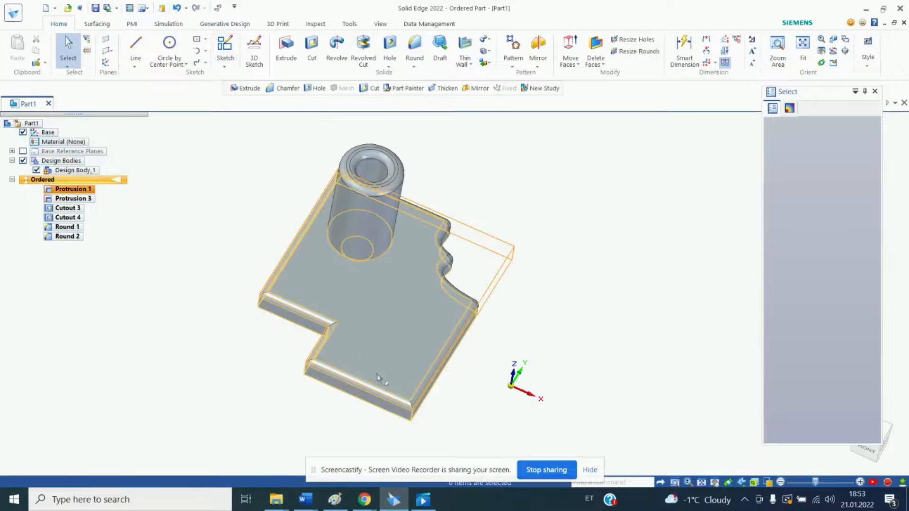
Switch to Chrome and view the Tutorials page in the Resources section of the Siemens Solid Edge website.
click(368, 506)
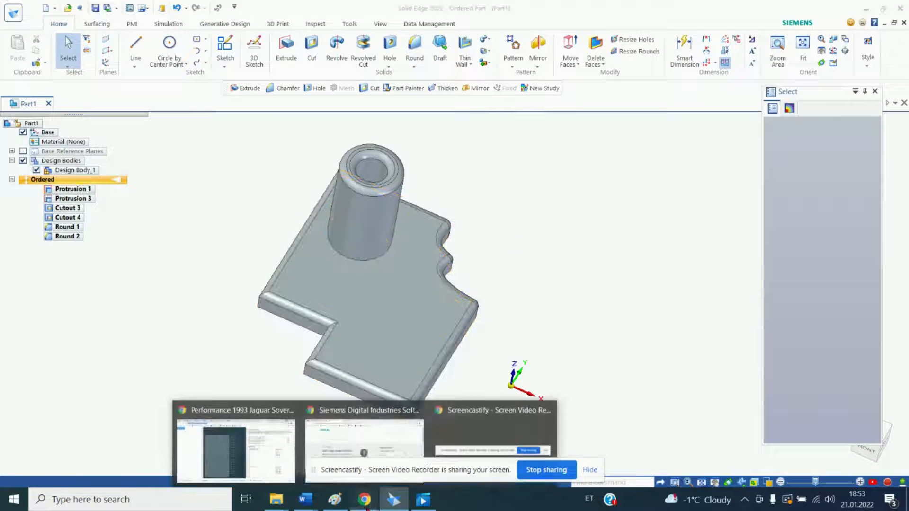
click(367, 456)
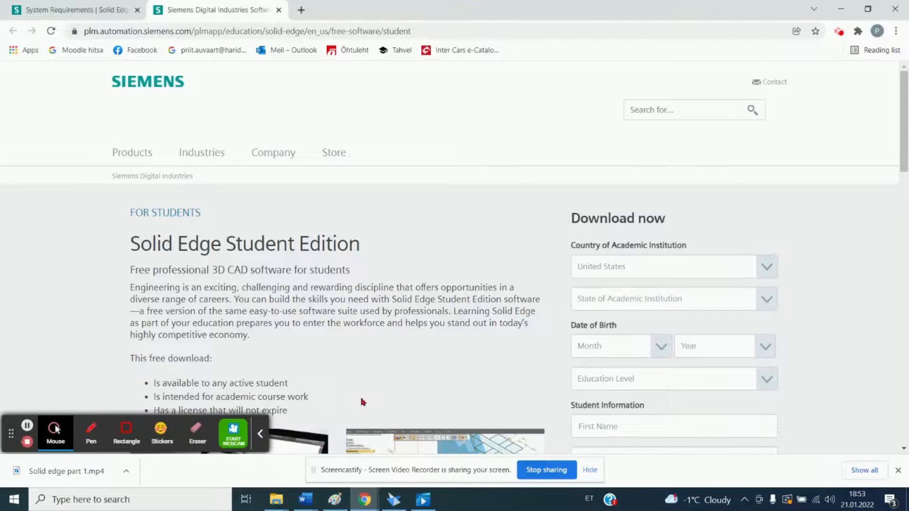
click(83, 9)
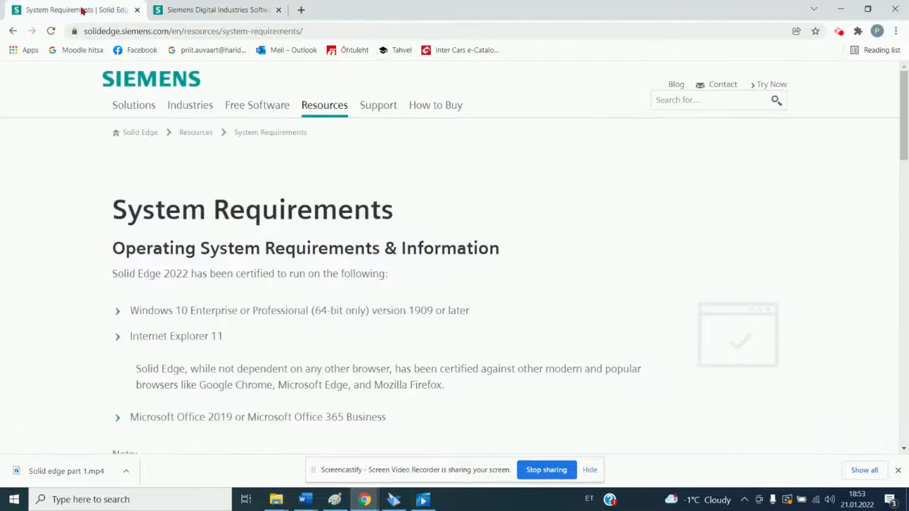
click(318, 106)
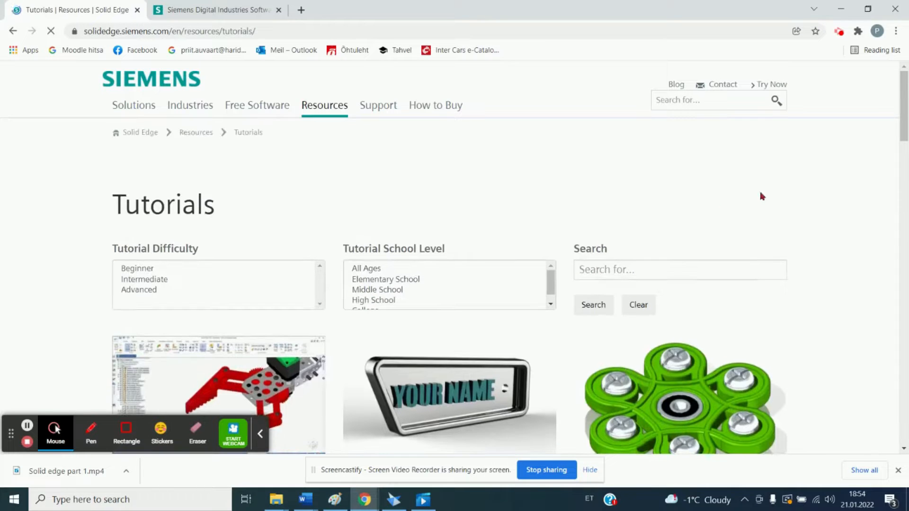
mouse_move(902, 82)
mouse_down()
mouse_move(905, 378)
mouse_move(903, 81)
mouse_up()
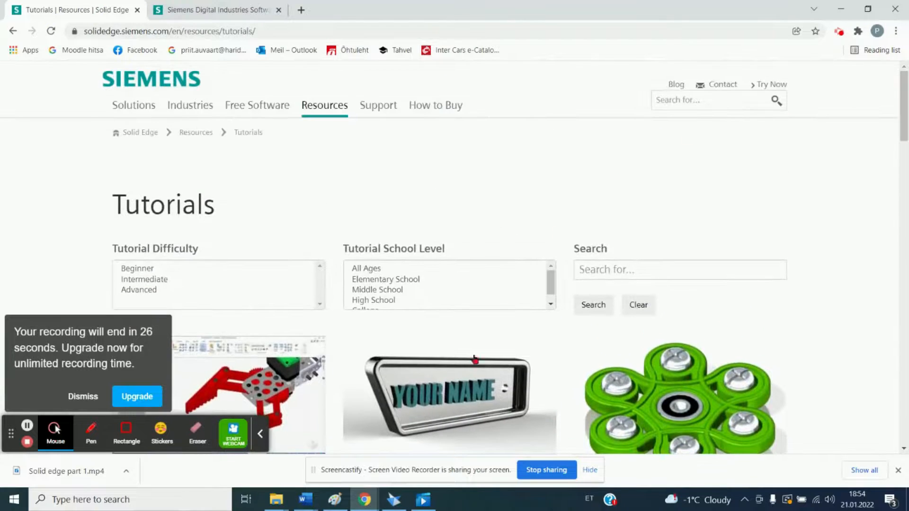
Return to Solid Edge and save the part as "solid edge first part" in Part documents (*.par) format in the Mechanical folder, overwriting the existing file.
click(393, 499)
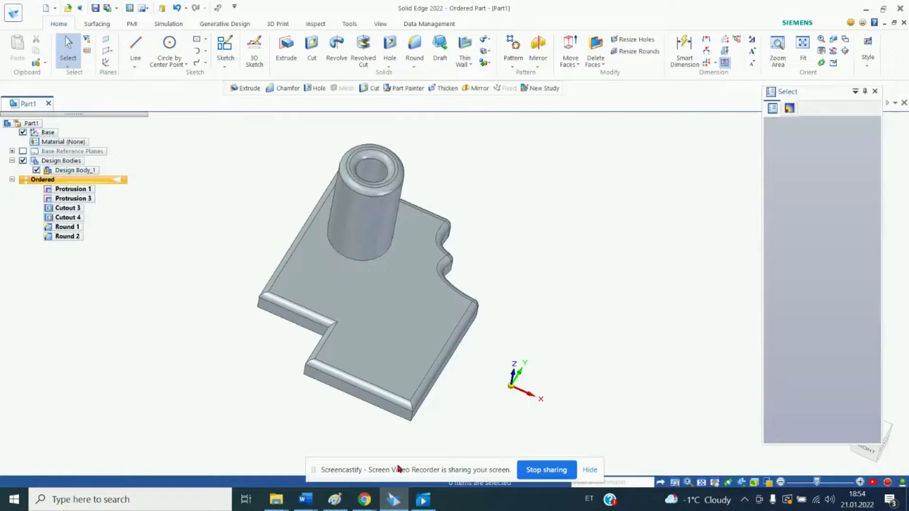
click(13, 12)
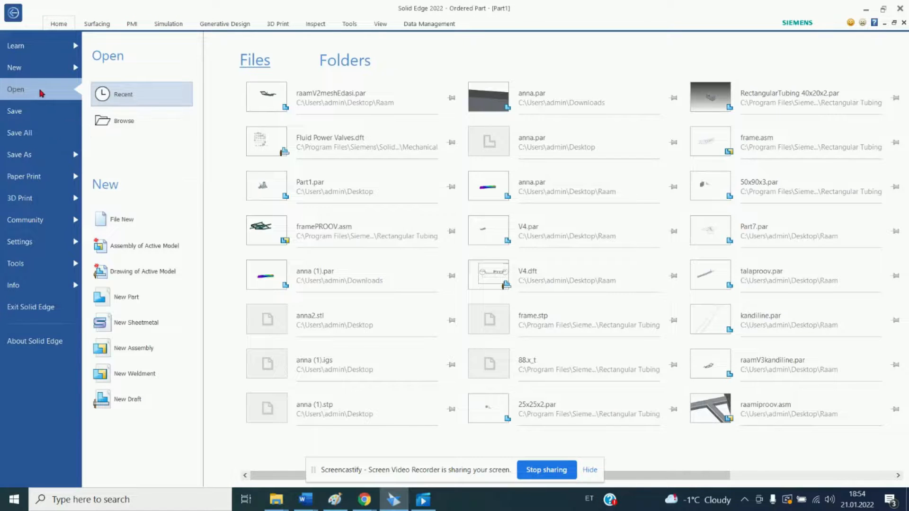
click(41, 155)
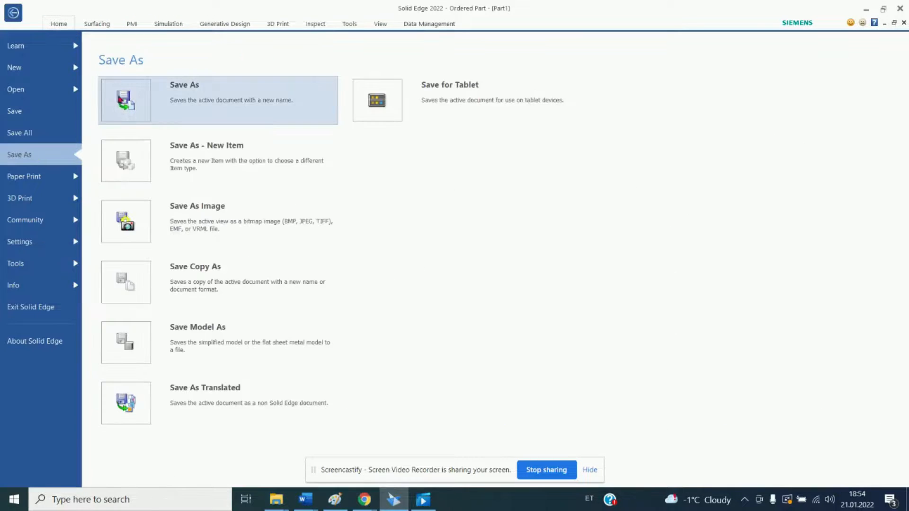
click(125, 99)
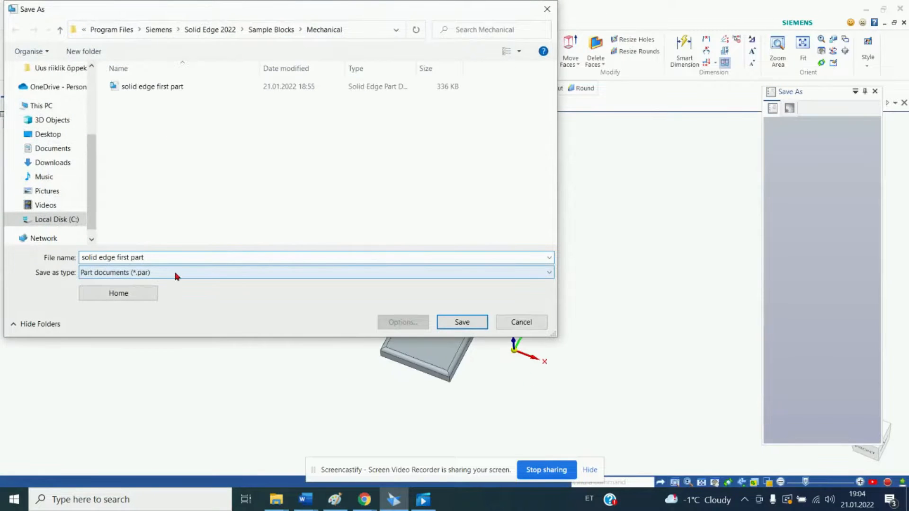
click(177, 273)
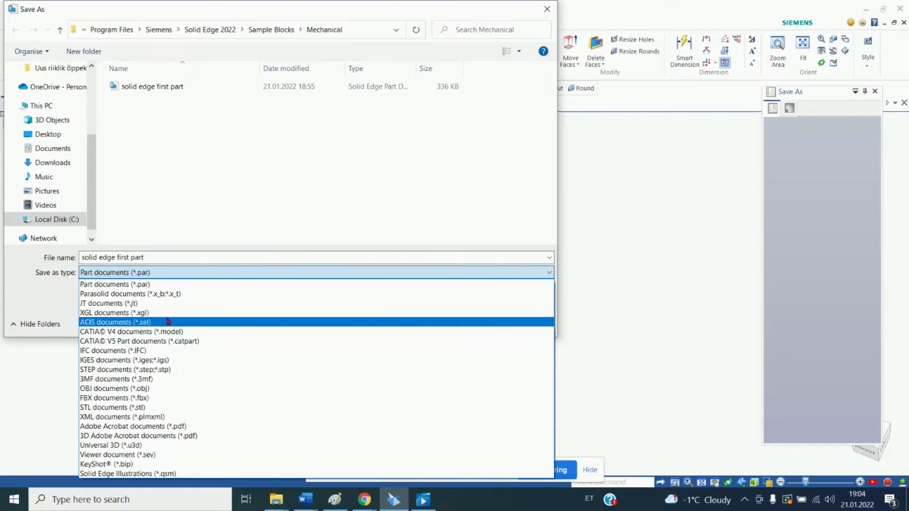
click(161, 284)
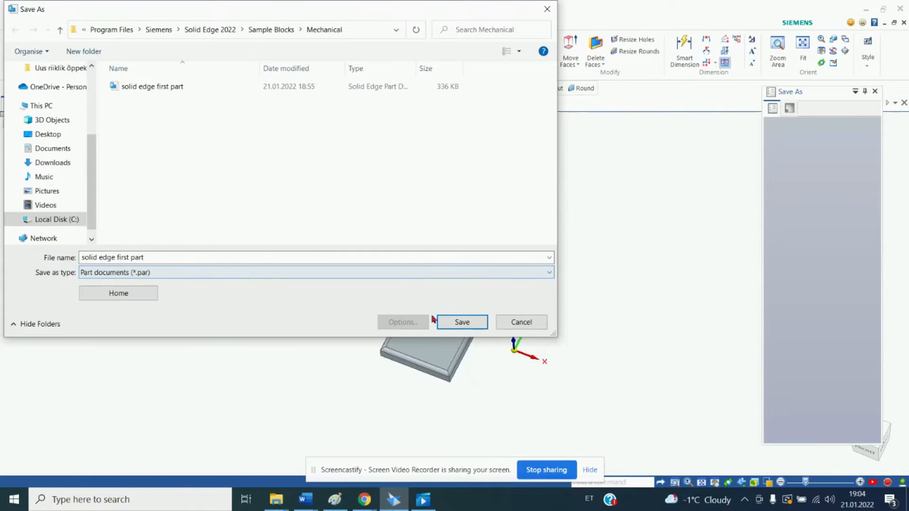
click(460, 322)
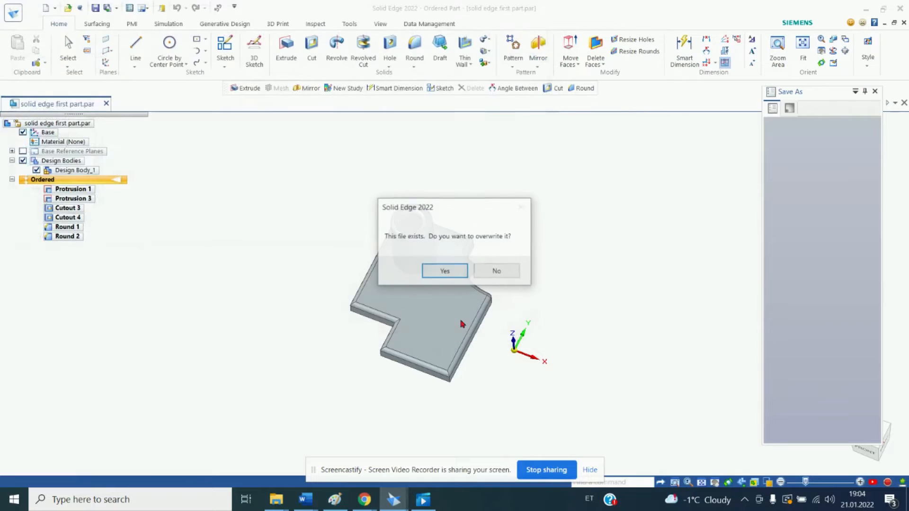
click(452, 271)
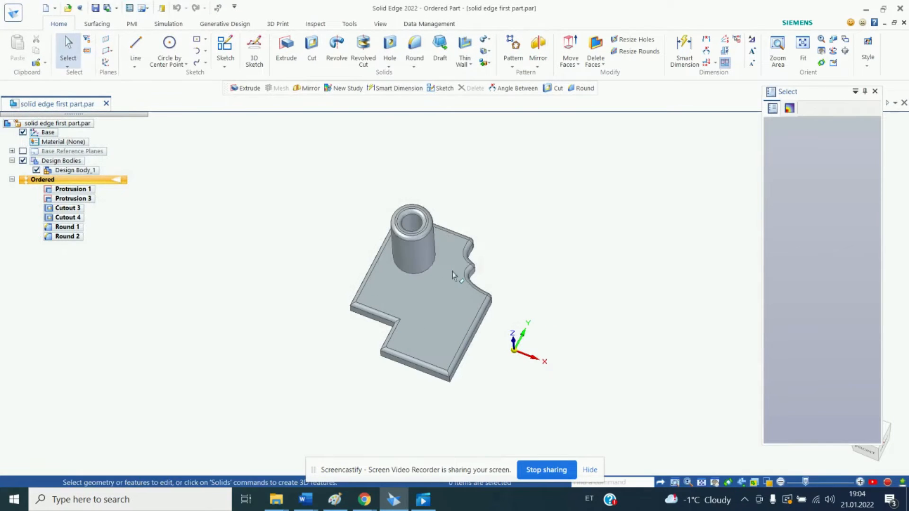